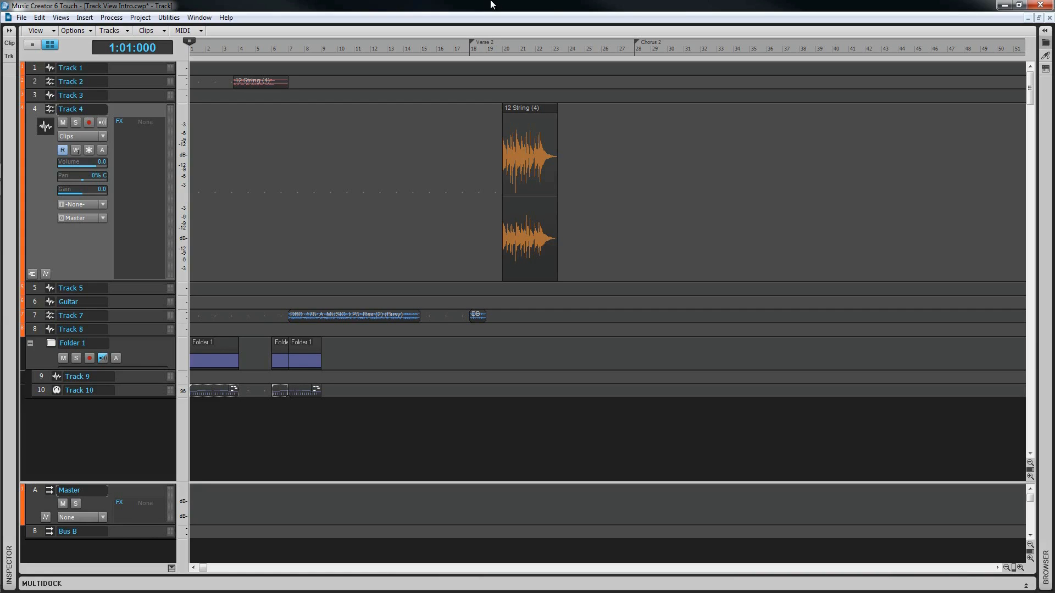
- Expand the Inspector, try docking it at the right, and return it to its left dock
key(i)
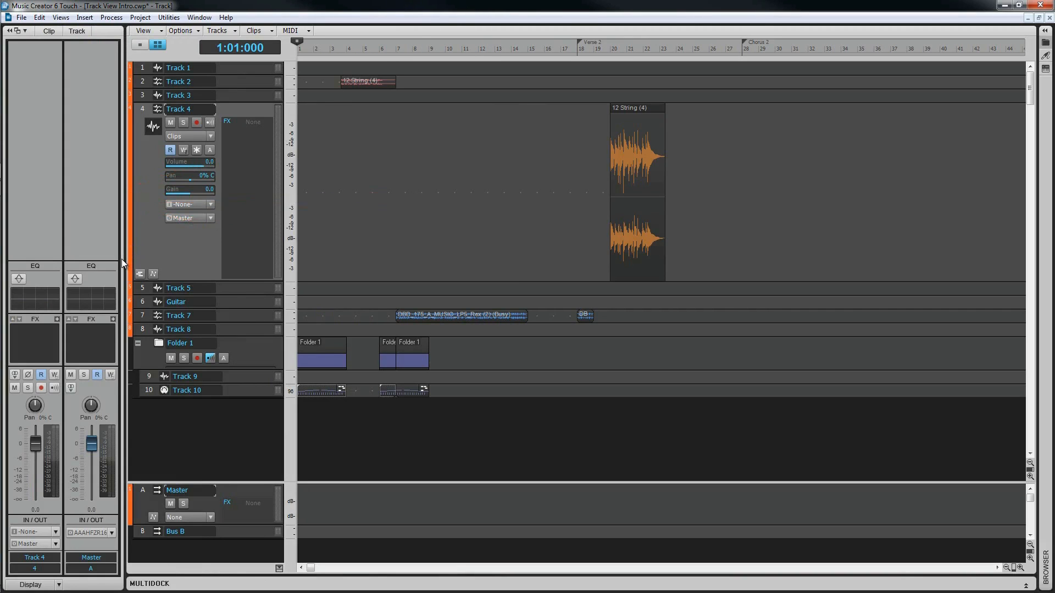
drag(122, 253, 143, 245)
click(18, 31)
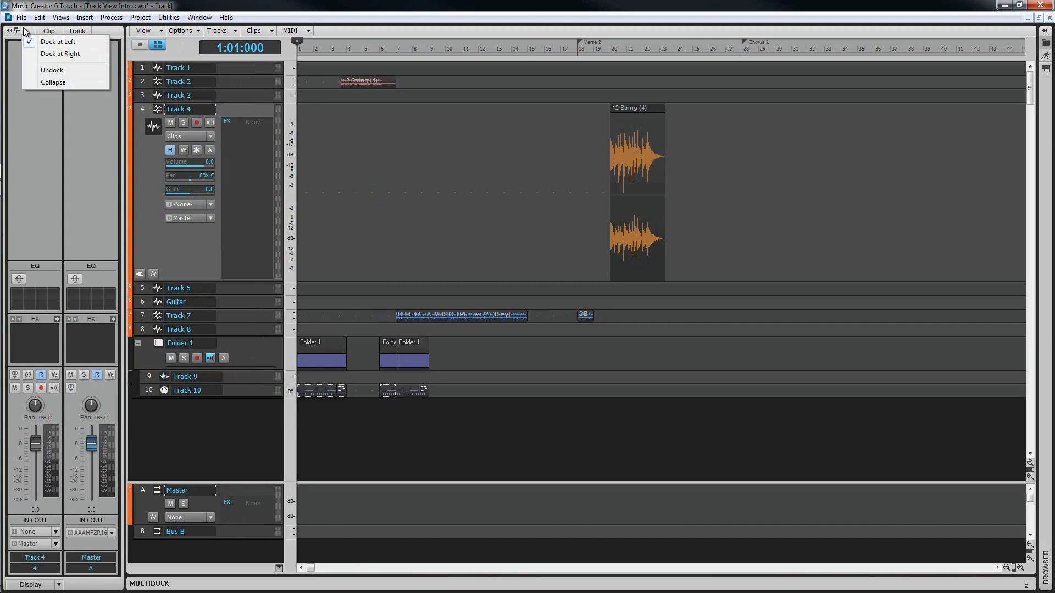
click(71, 53)
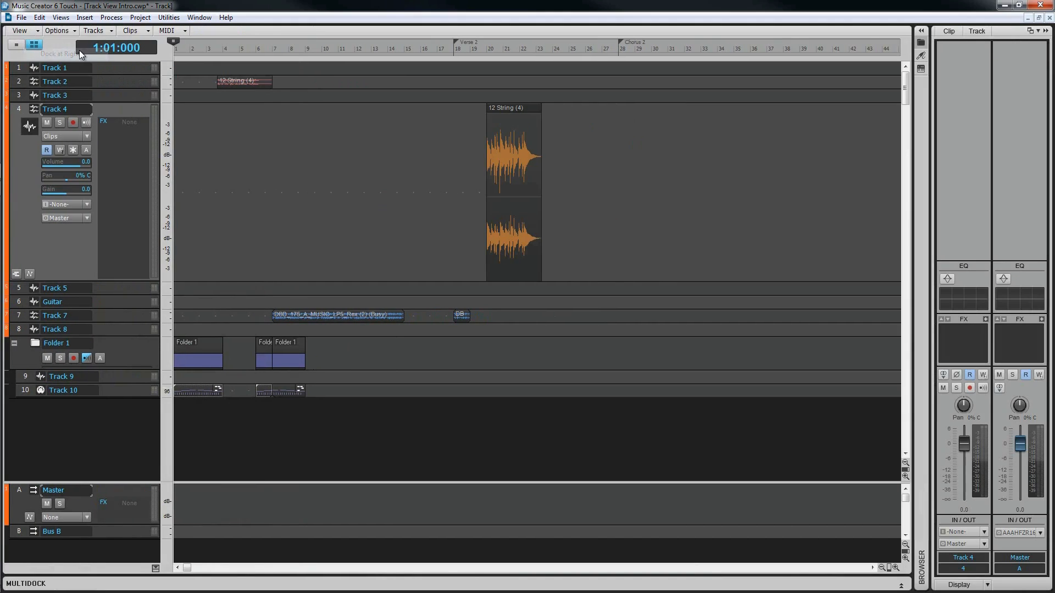
drag(1012, 36, 76, 58)
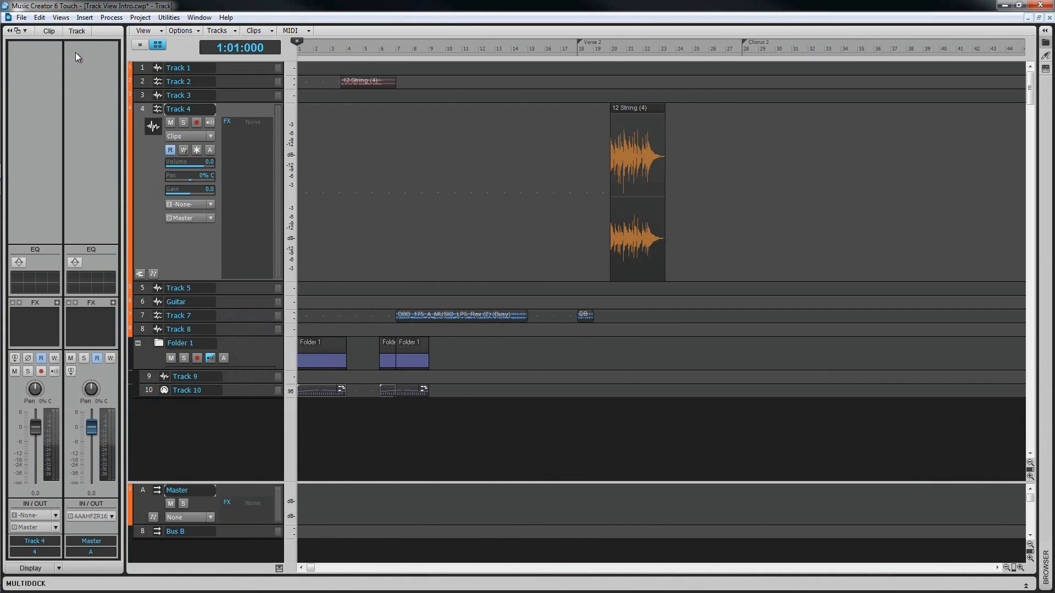
- Narrow the Inspector to a single channel strip and lower Track 4's volume to -2.1
drag(123, 181, 59, 183)
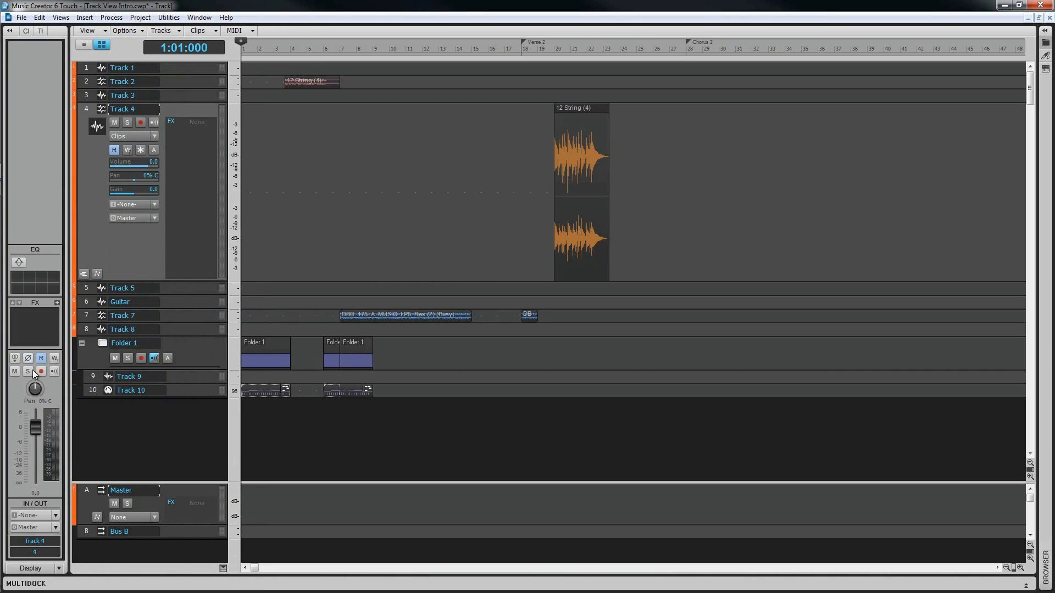
drag(35, 421, 37, 423)
- Try Track 4's pan, mute and solo controls in the Inspector strip, returning each to its default
scroll(37, 423, up, 2)
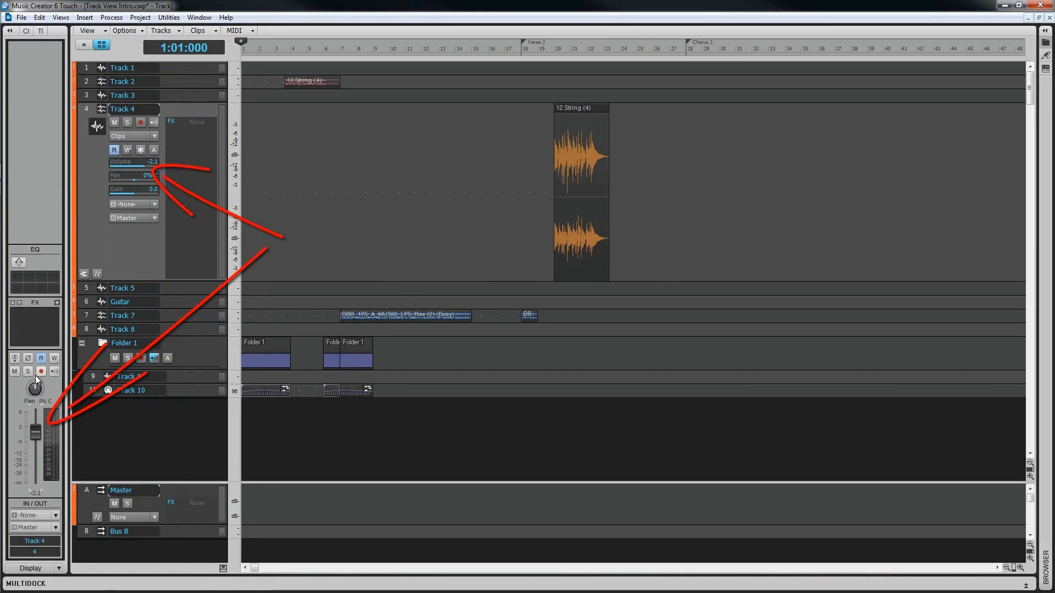
scroll(35, 387, down, 2)
double_click(34, 386)
click(14, 372)
click(14, 371)
click(27, 372)
click(28, 373)
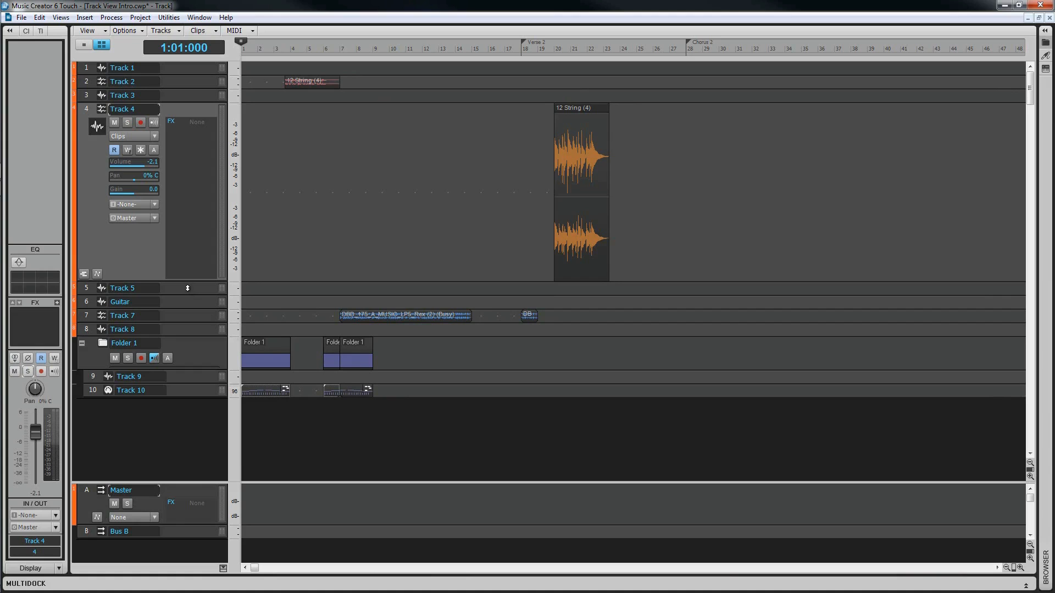
- Show Track 7 and Track 4 in turn in the Inspector, and view the strip's track list with its lock option
click(185, 316)
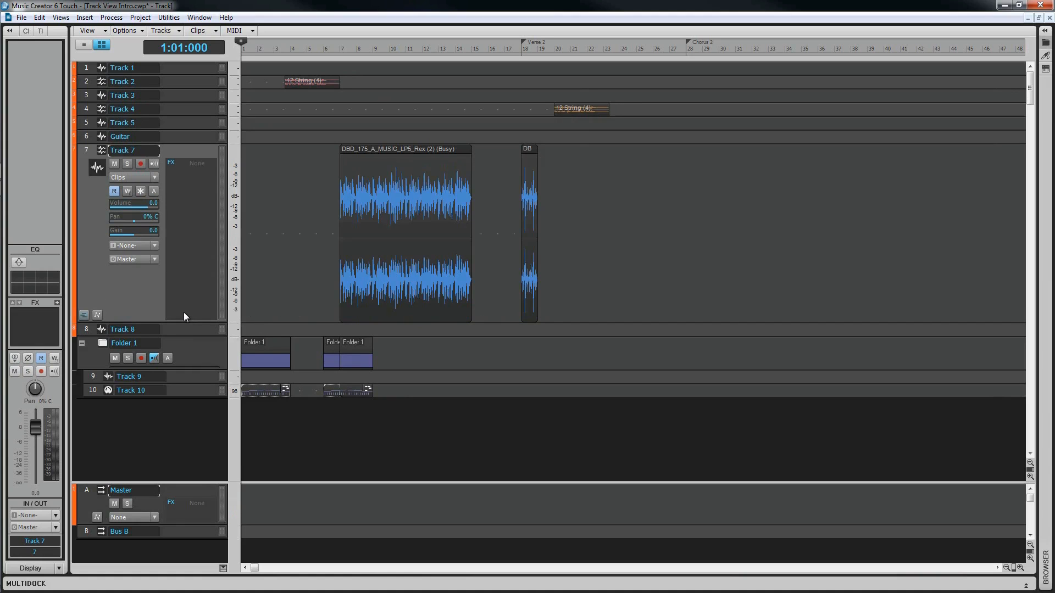
click(168, 110)
click(53, 540)
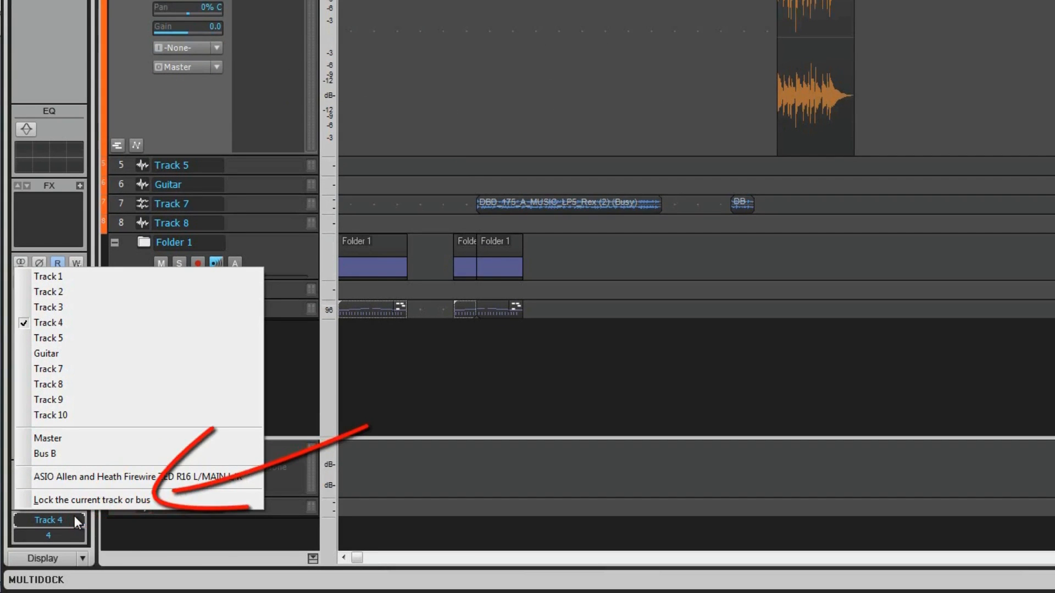
click(76, 520)
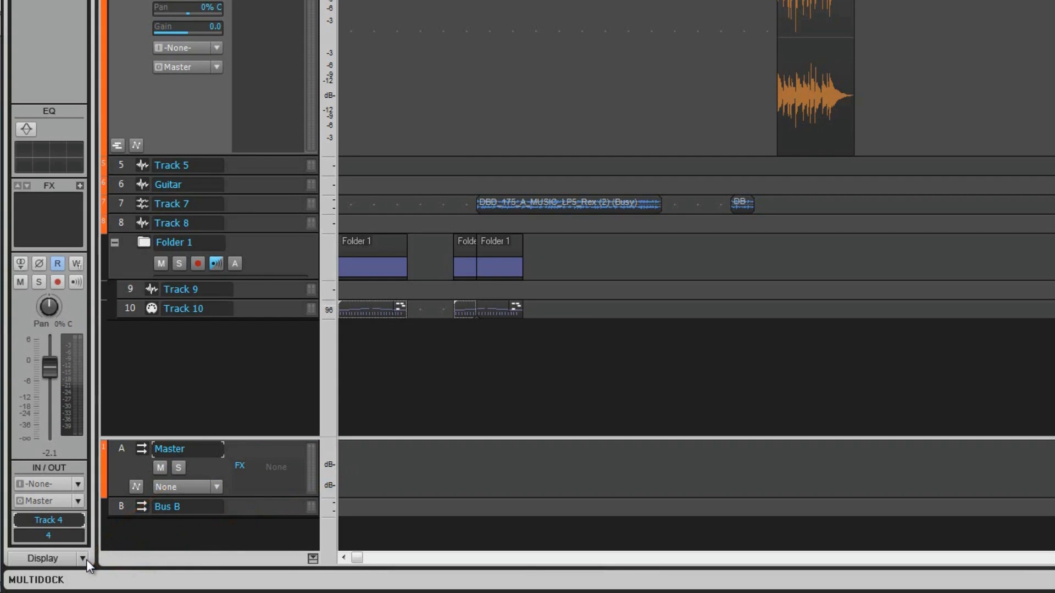
- Examine the Inspector's display options, including the Sends, EQ and Plot, and Meters module options
click(83, 558)
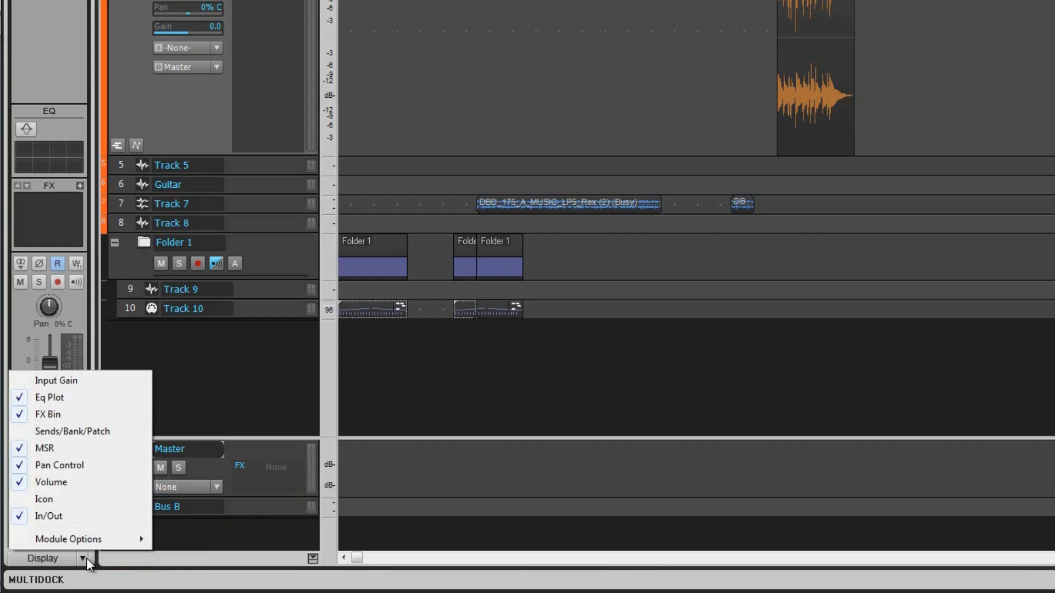
mouse_move(96, 546)
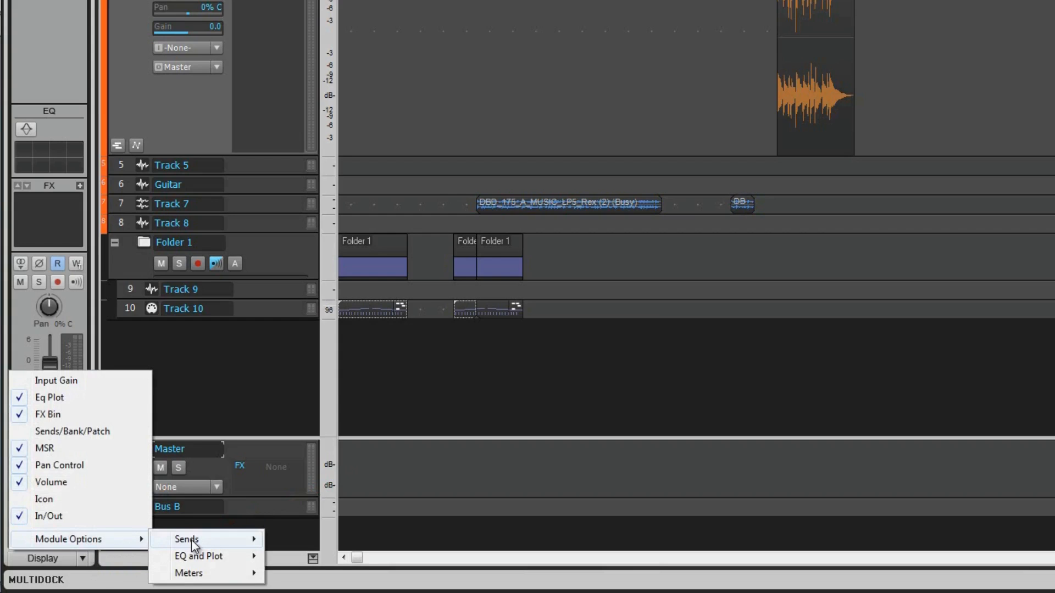
mouse_move(194, 544)
mouse_move(199, 563)
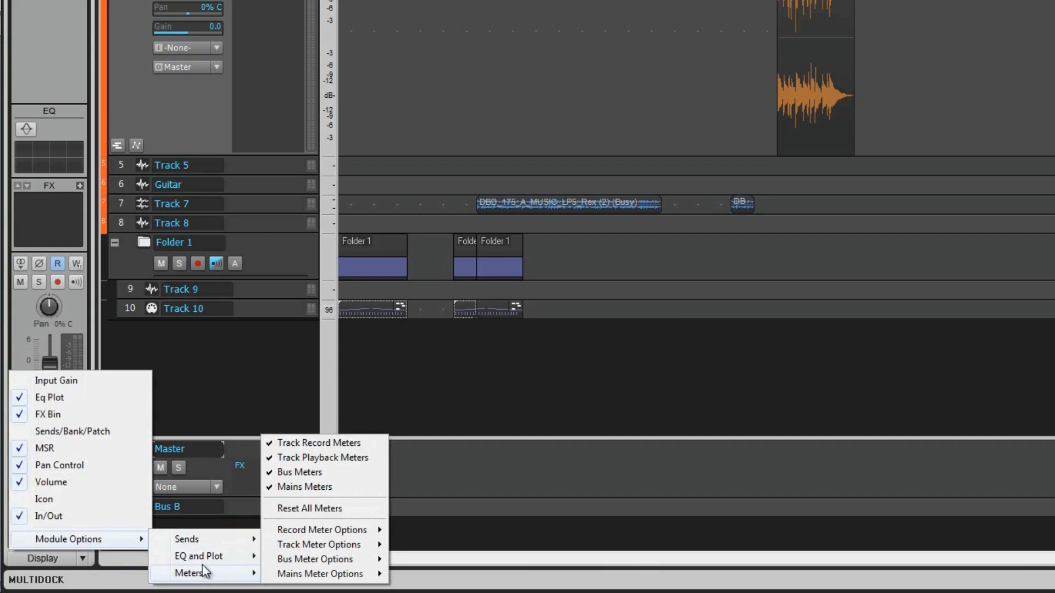
click(202, 391)
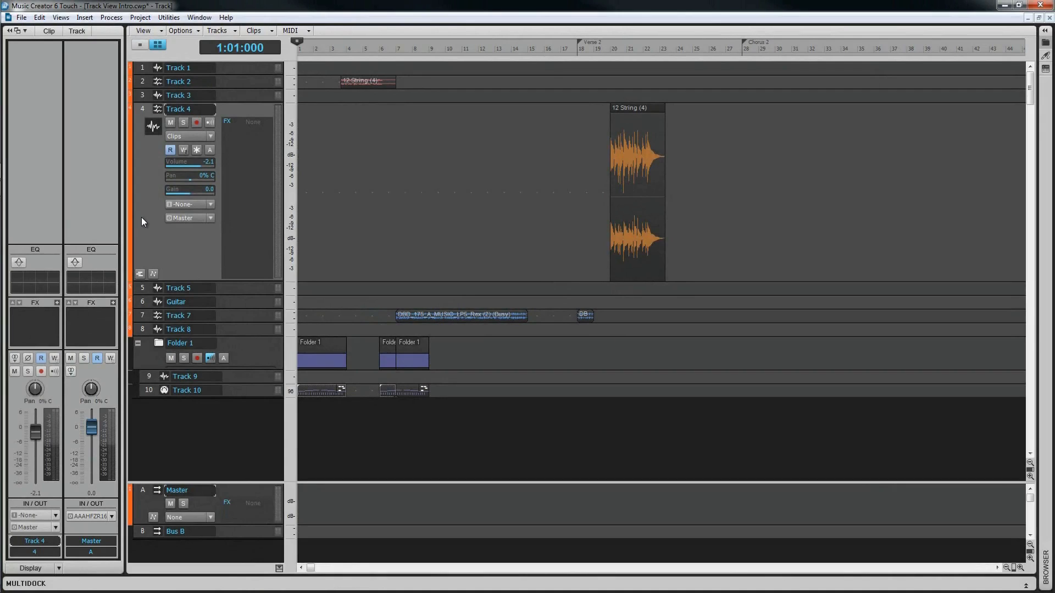
- Show Track 10 and the SI-Electric Piano track in turn in the Inspector, switching the piano track to its MIDI controls
click(233, 393)
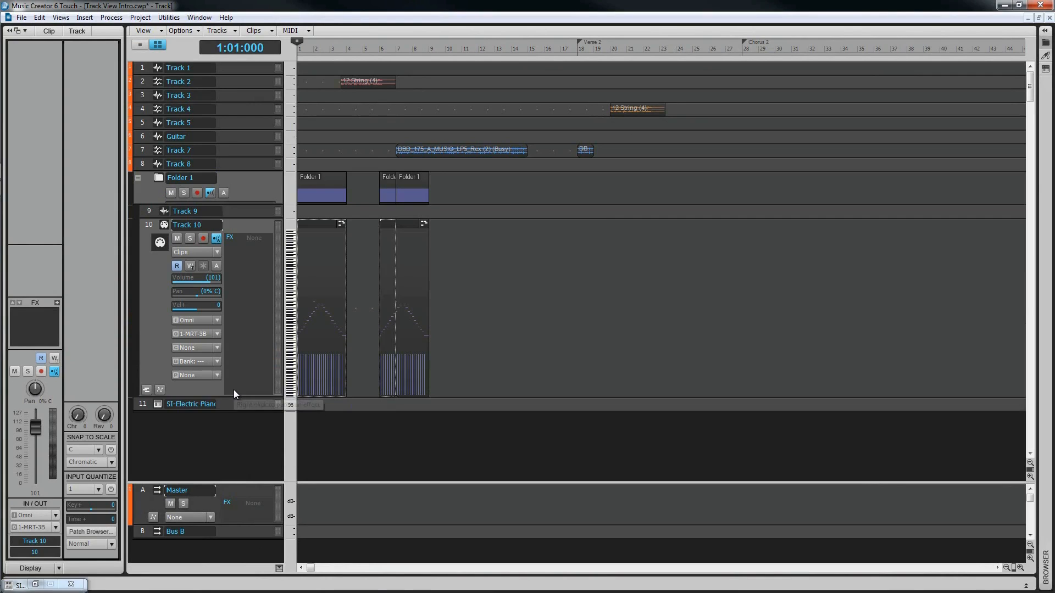
click(245, 407)
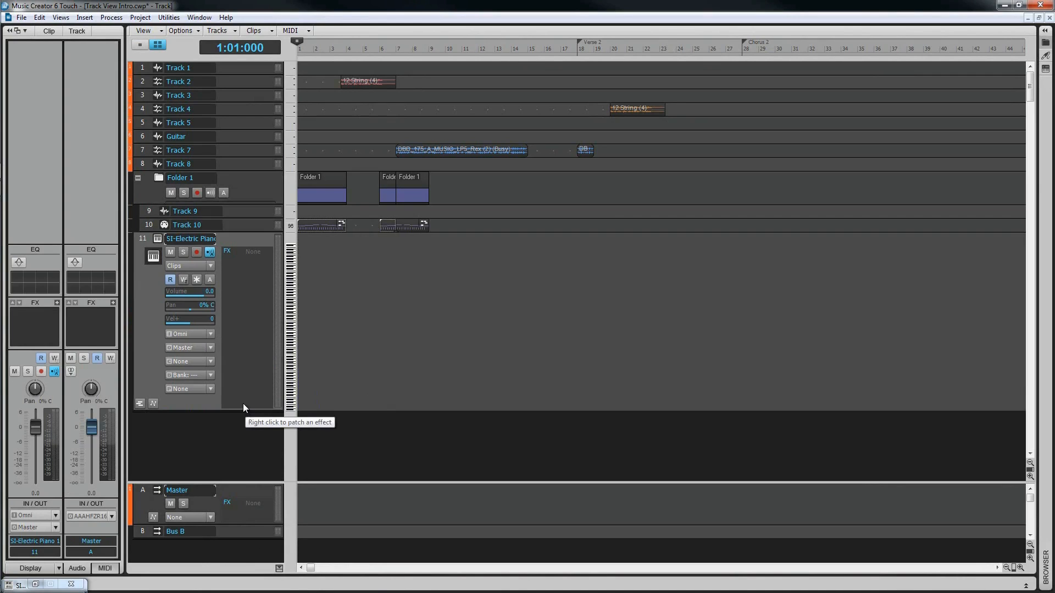
click(112, 568)
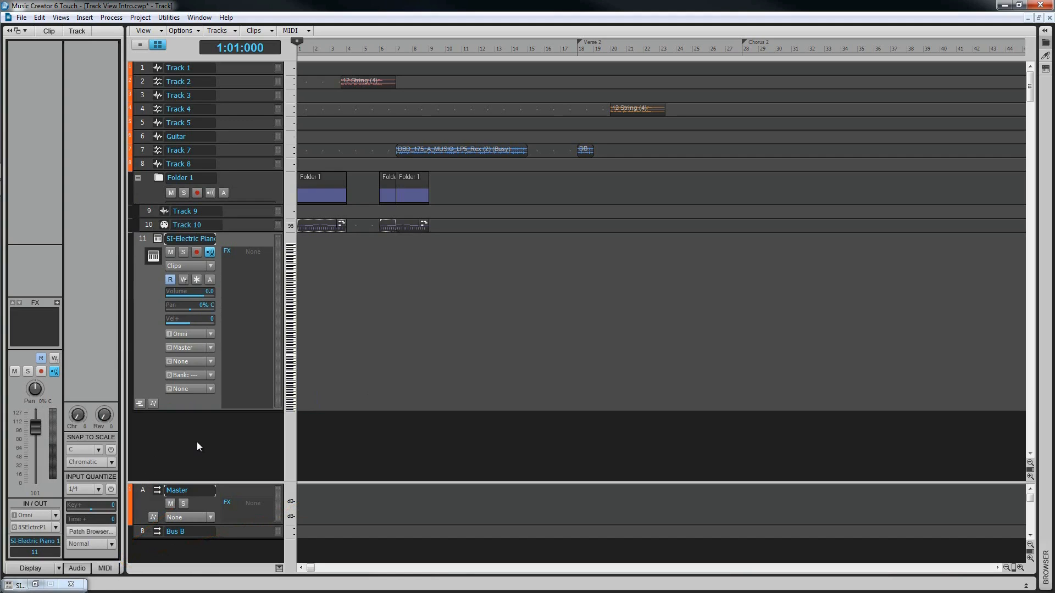
- Select the Master bus and Track 9 in turn, and view the clip and track properties in the Inspector
click(231, 495)
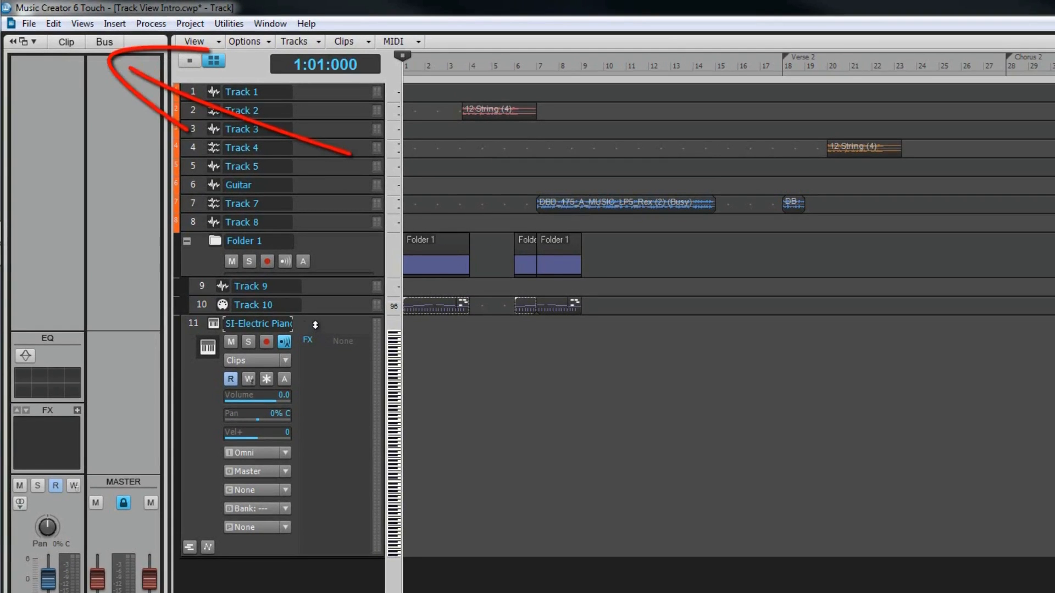
click(308, 286)
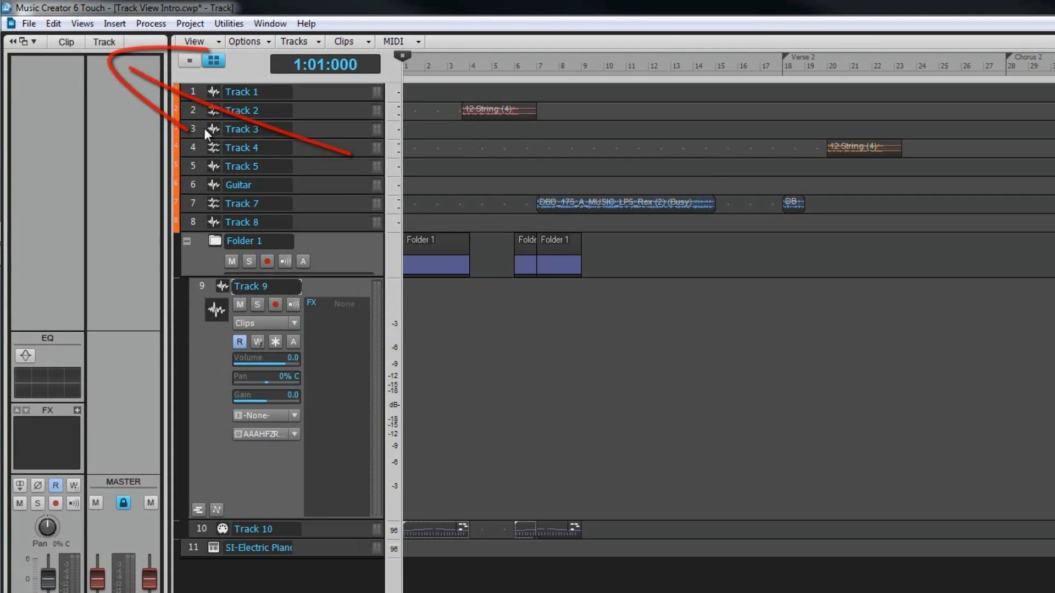
click(67, 44)
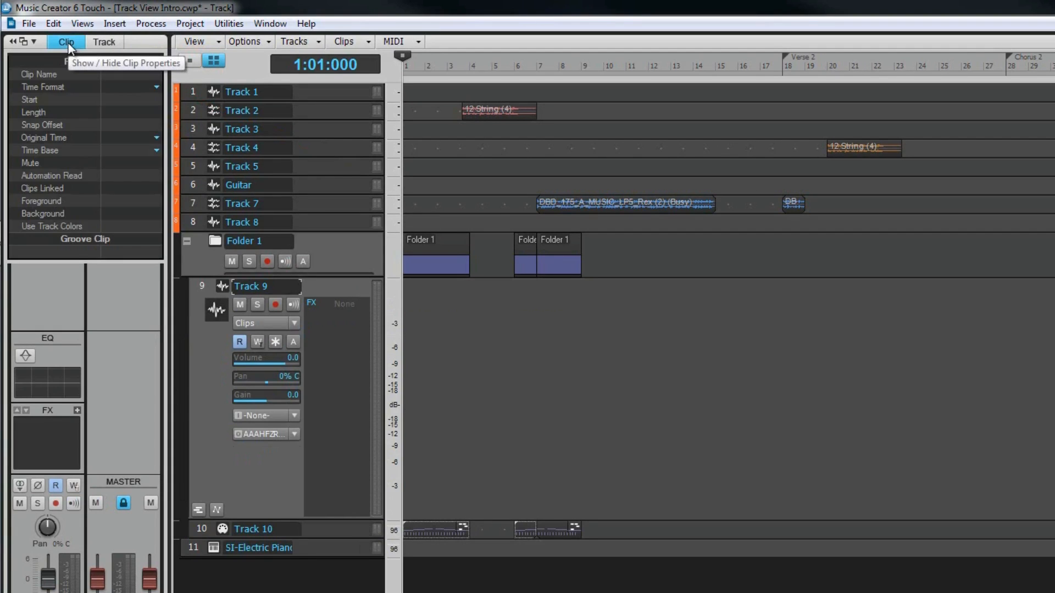
click(114, 46)
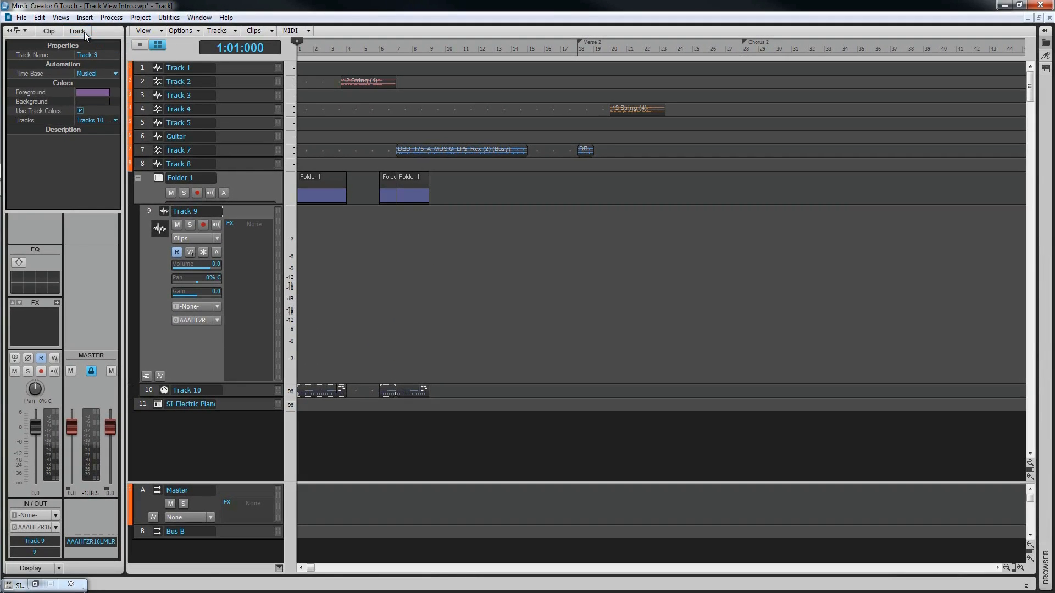
click(114, 44)
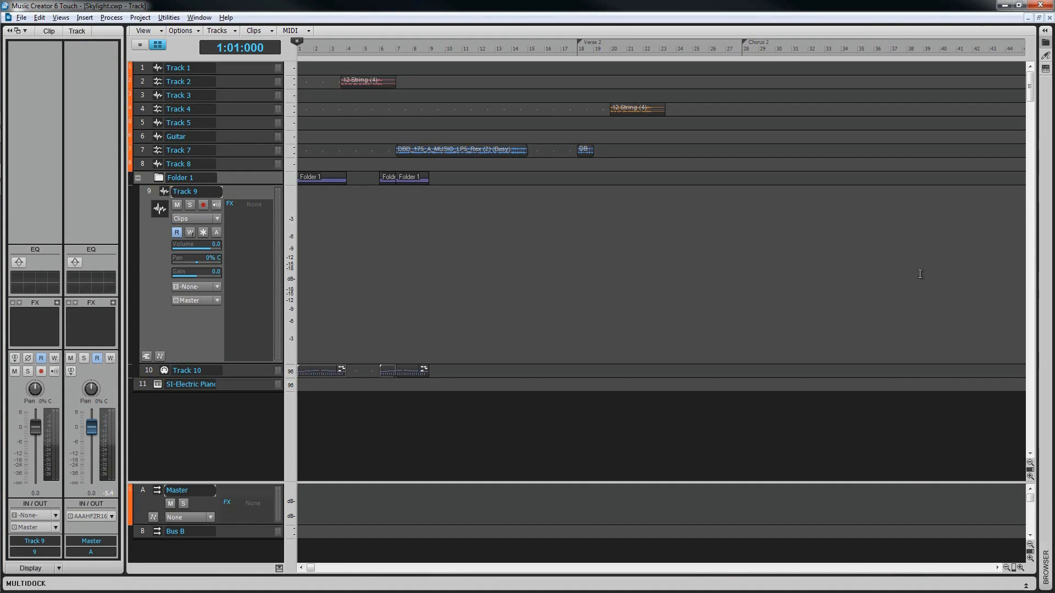
- Expand the Browser, try it docked at the left and as a floating window, and re-dock it at the right
key(b)
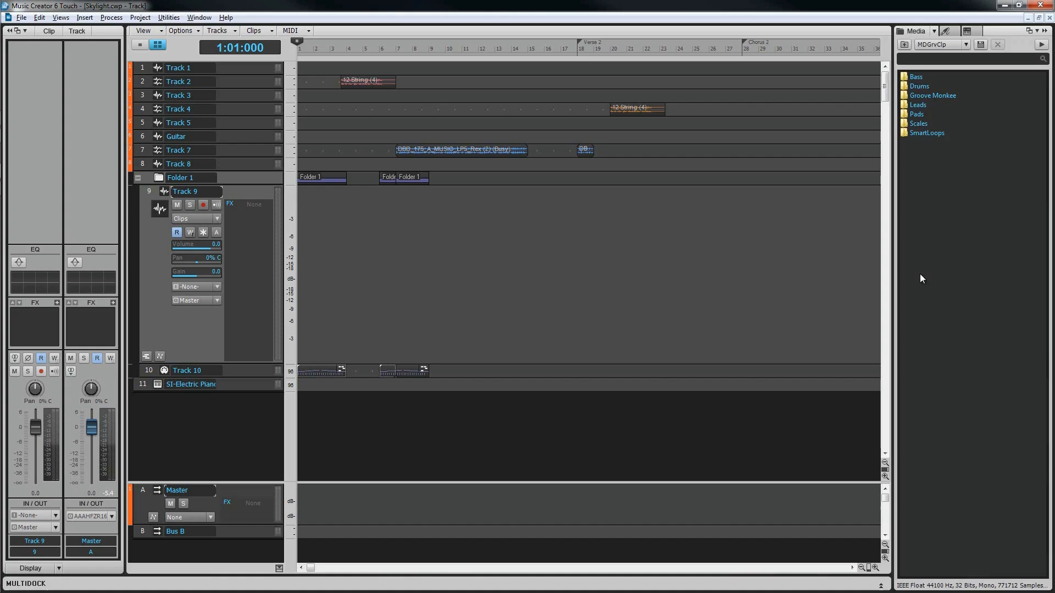
click(1028, 32)
click(1012, 41)
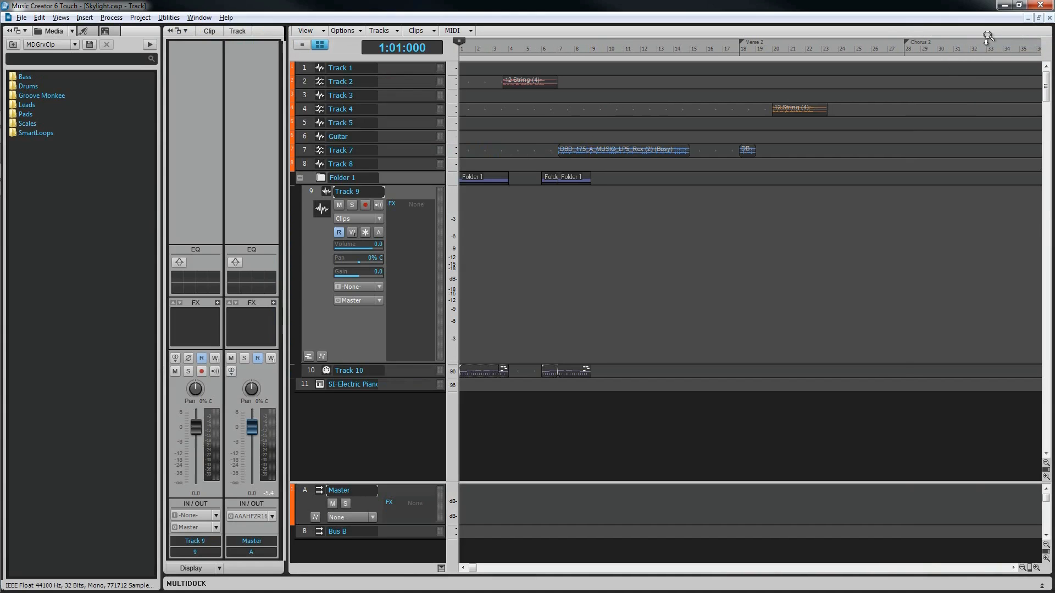
drag(126, 29, 508, 28)
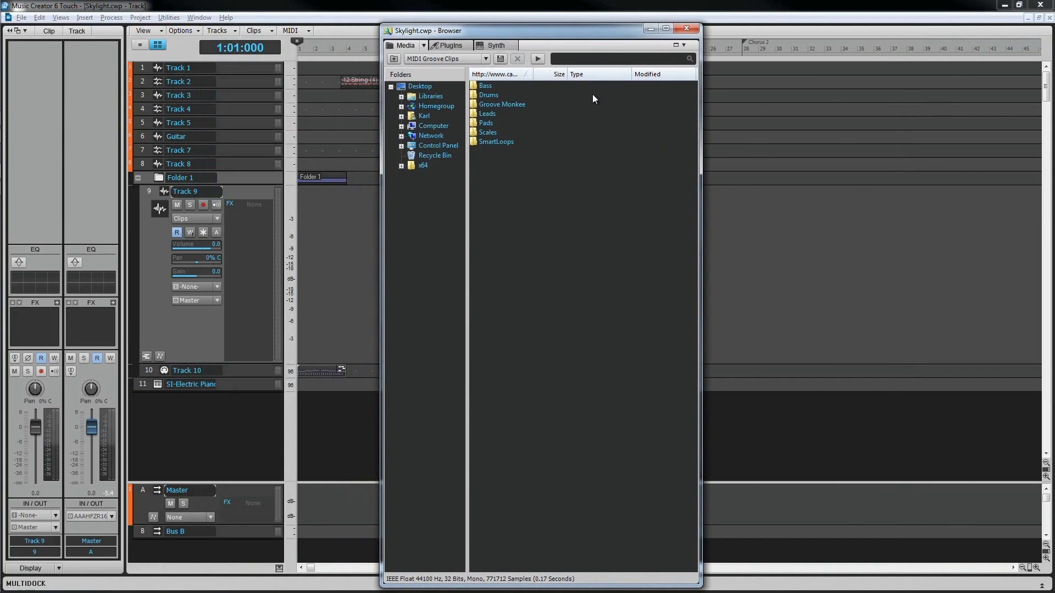
click(675, 46)
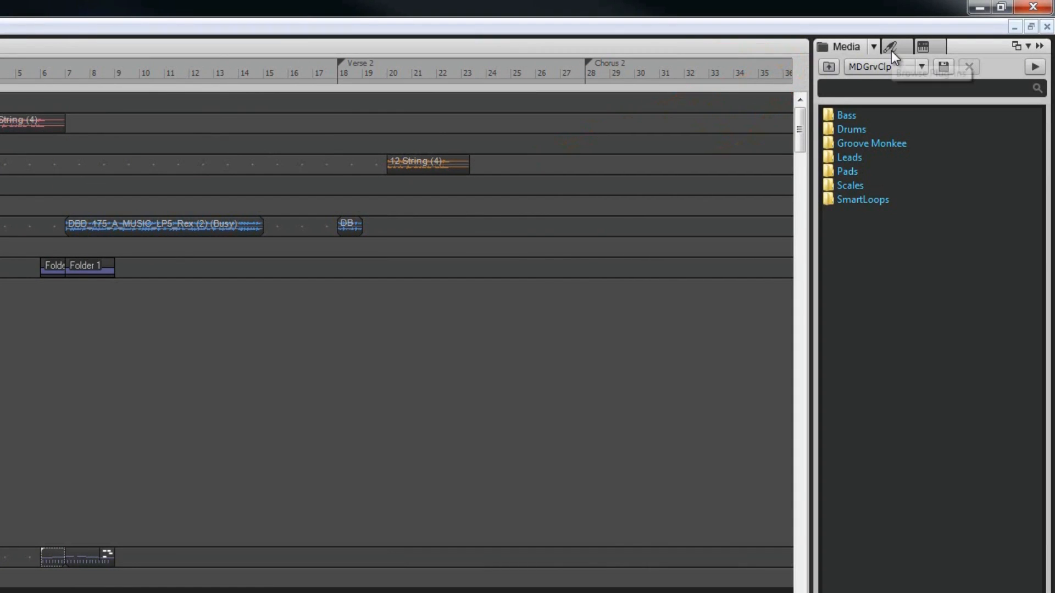
- View the Browser's plug-in and synth sections and return to its media section
click(891, 51)
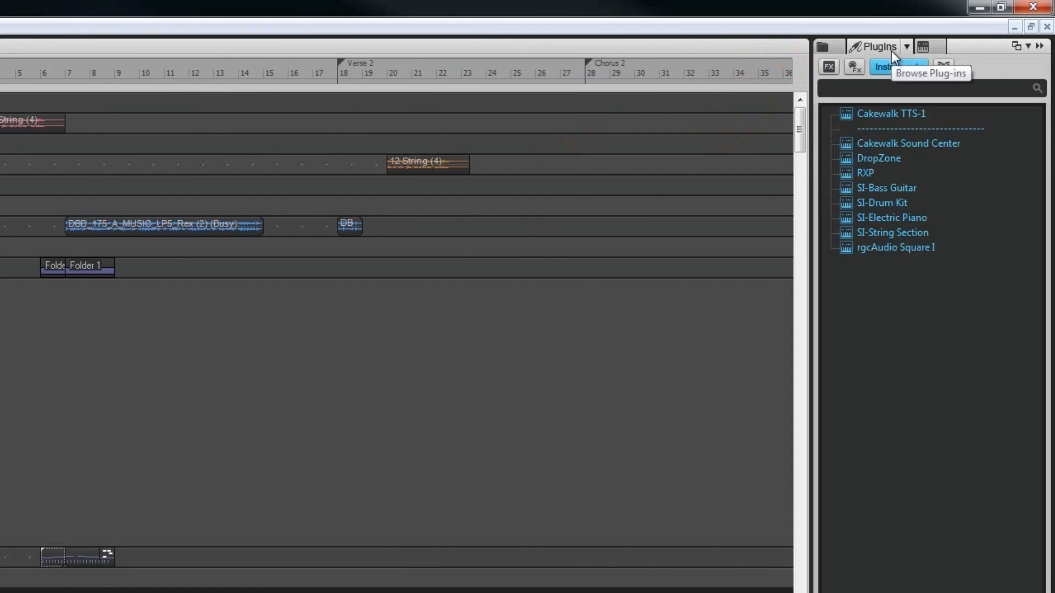
click(929, 48)
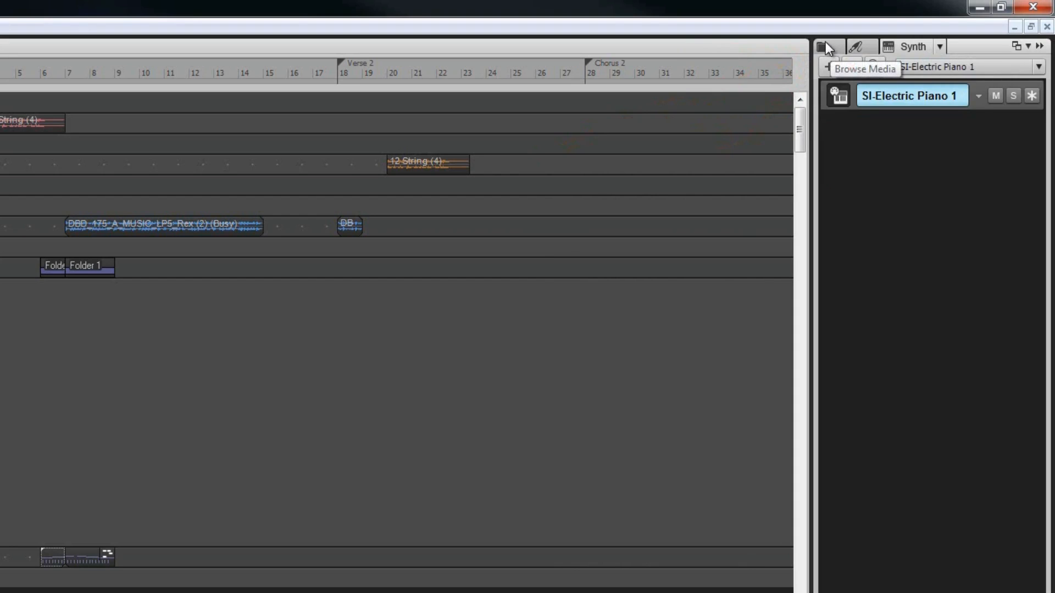
click(824, 44)
- Switch the media location to Audio Library and add Clip.wav to Track 9 at about measure 11
click(921, 68)
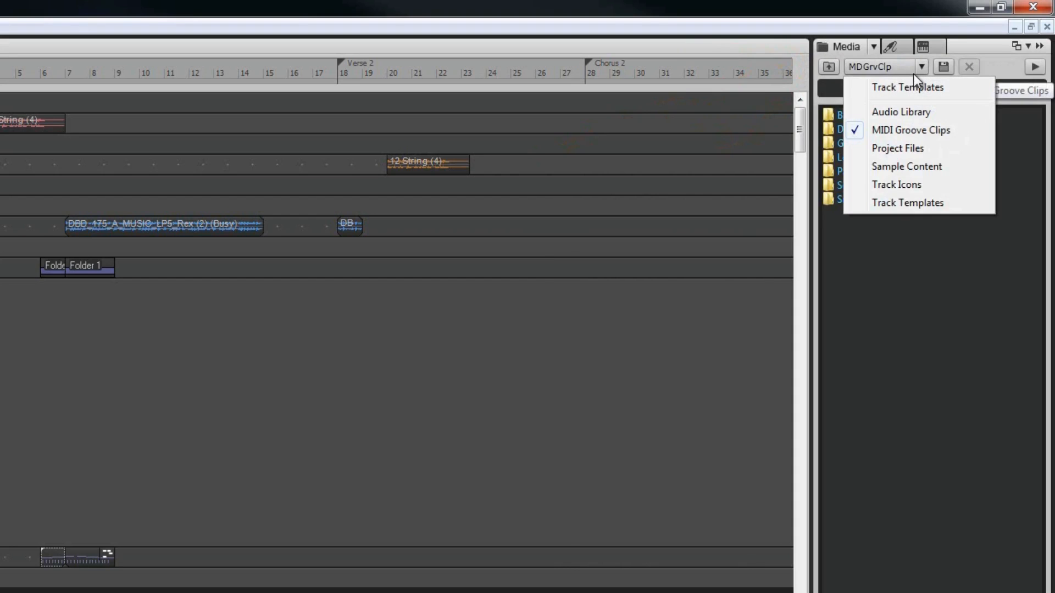
click(901, 110)
drag(853, 163, 169, 366)
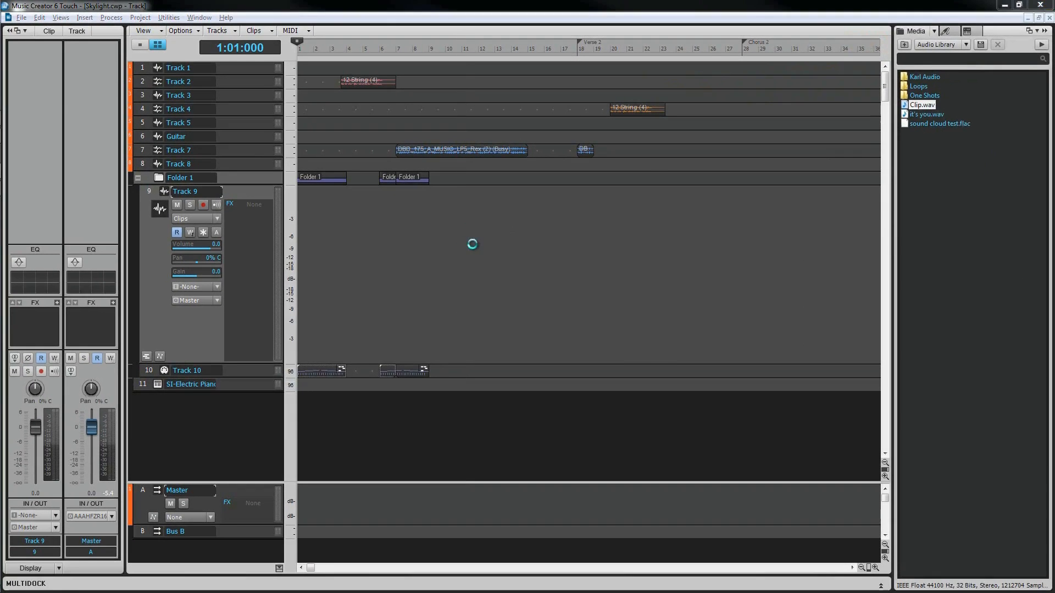
- Show the folder tree in the media Browser and open the My Videos folder under the user's profile folder
click(933, 31)
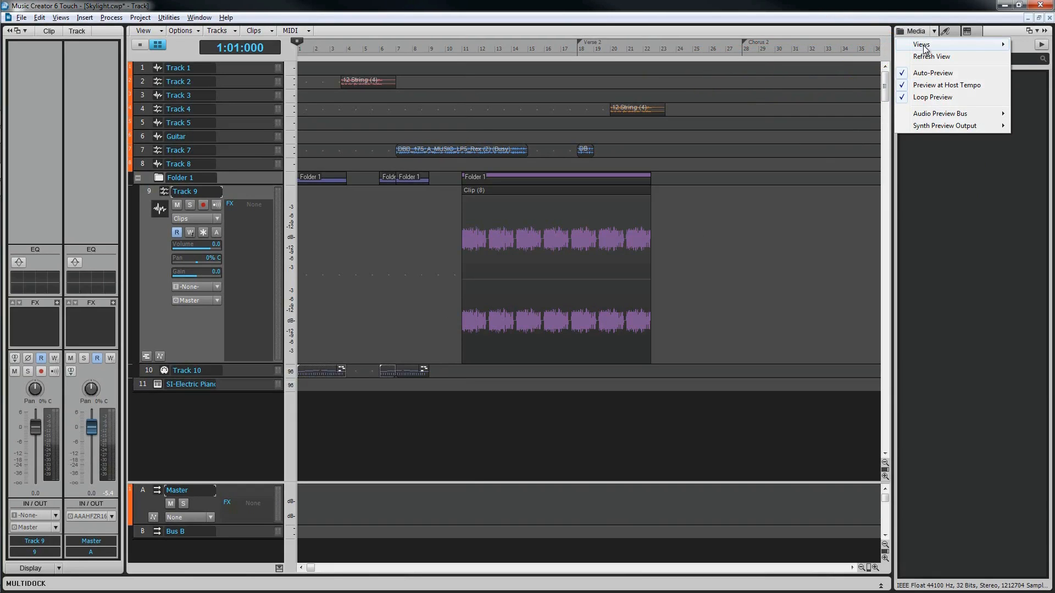
mouse_move(923, 48)
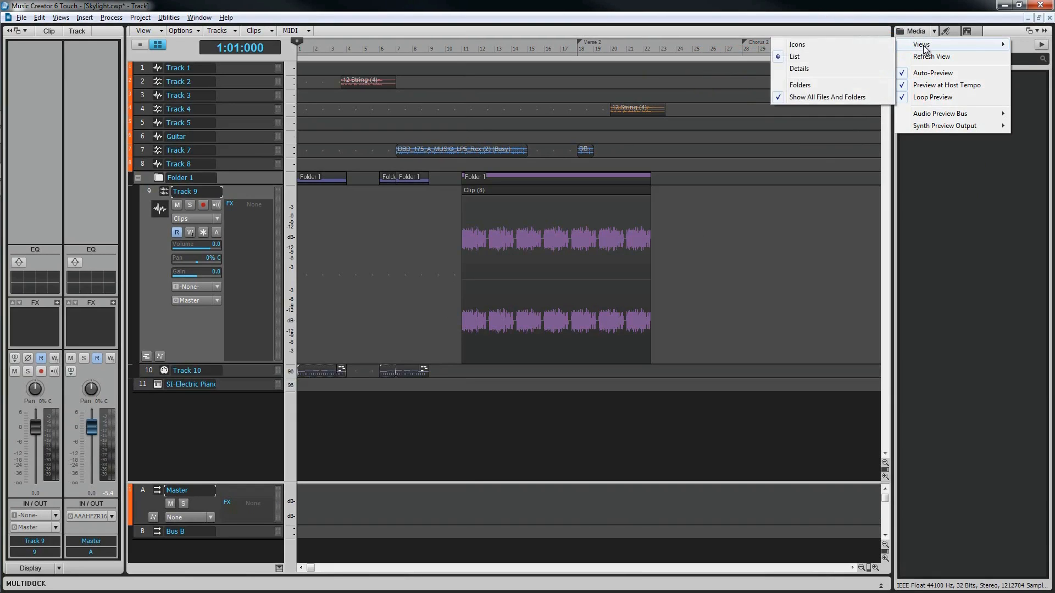
click(801, 89)
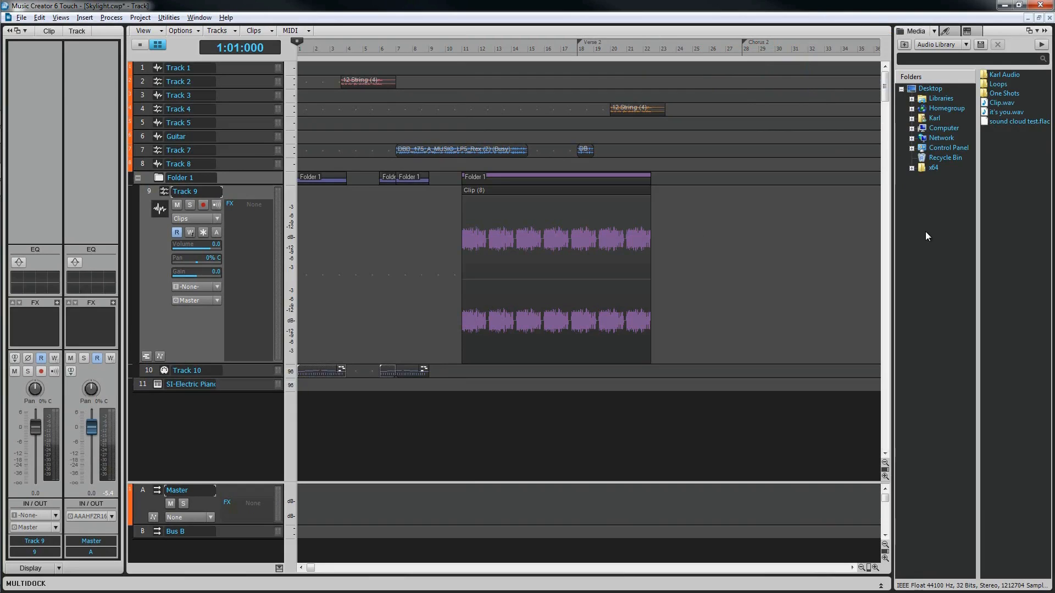
click(911, 118)
click(956, 296)
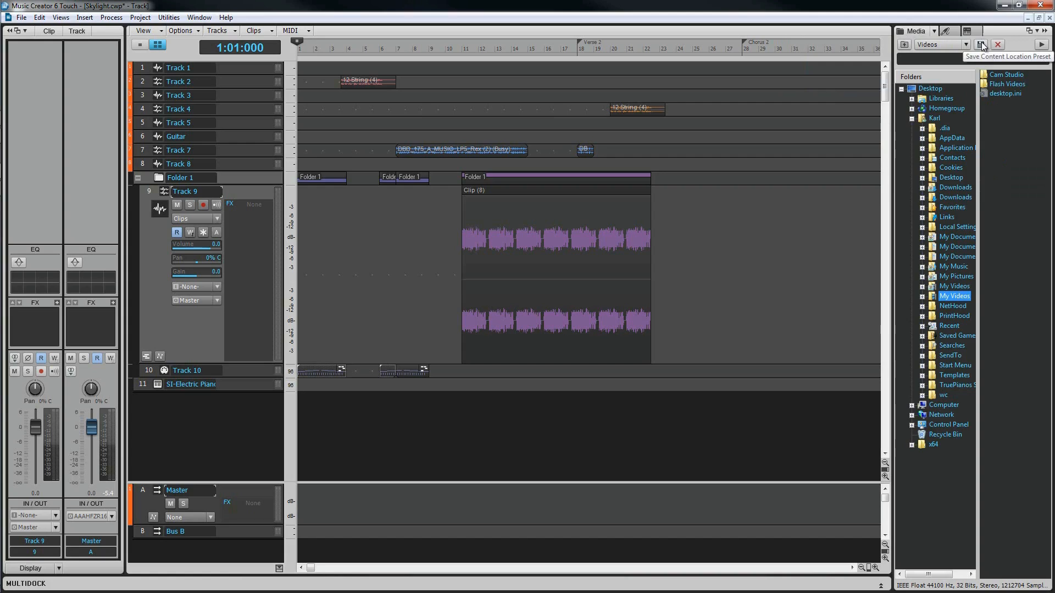
- Hide the folder tree in the media Browser so only the file list is shown
click(935, 31)
mouse_move(928, 44)
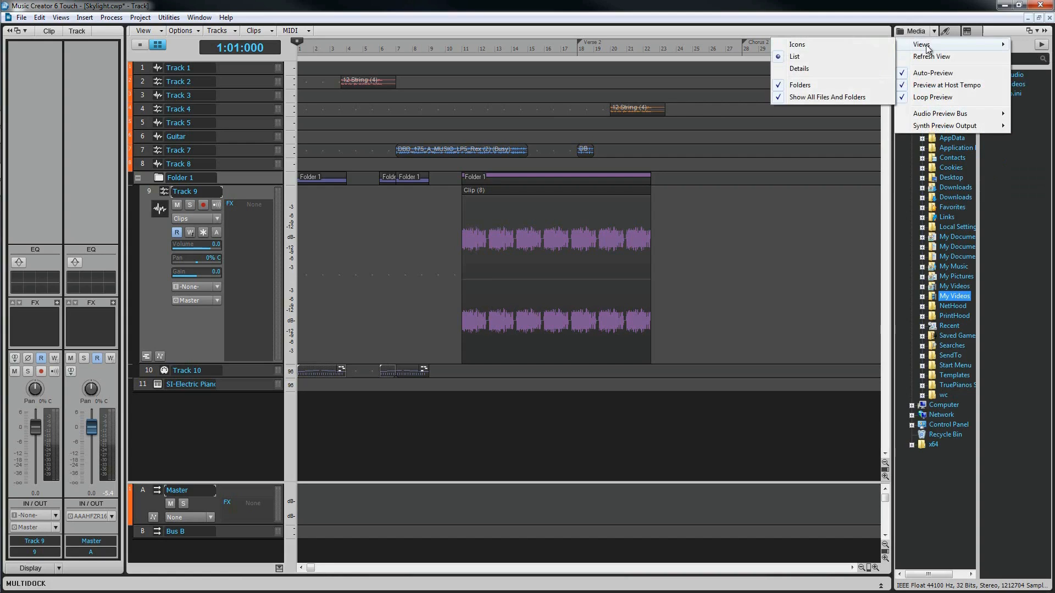
click(792, 85)
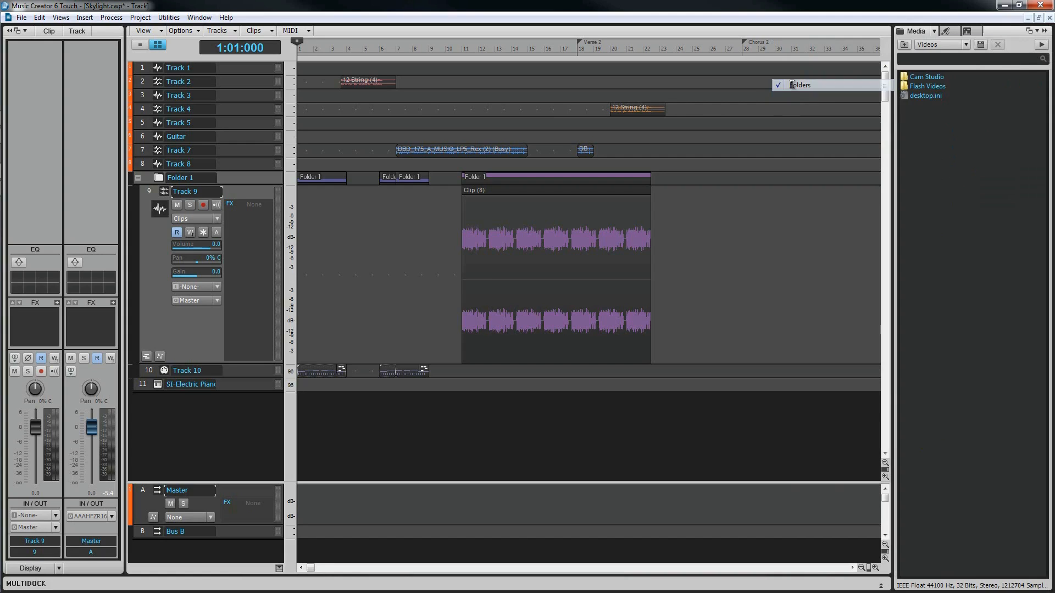
- Browse the media content to the Bass folder, preview Bass Changed.wav and stop the preview
click(965, 45)
click(956, 90)
double_click(904, 78)
double_click(905, 78)
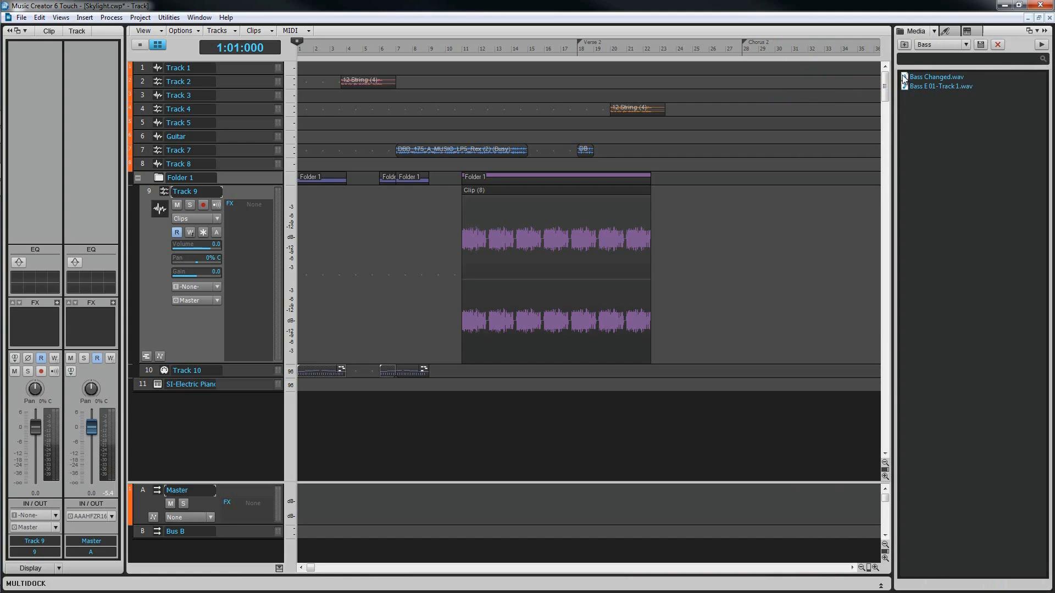
click(933, 78)
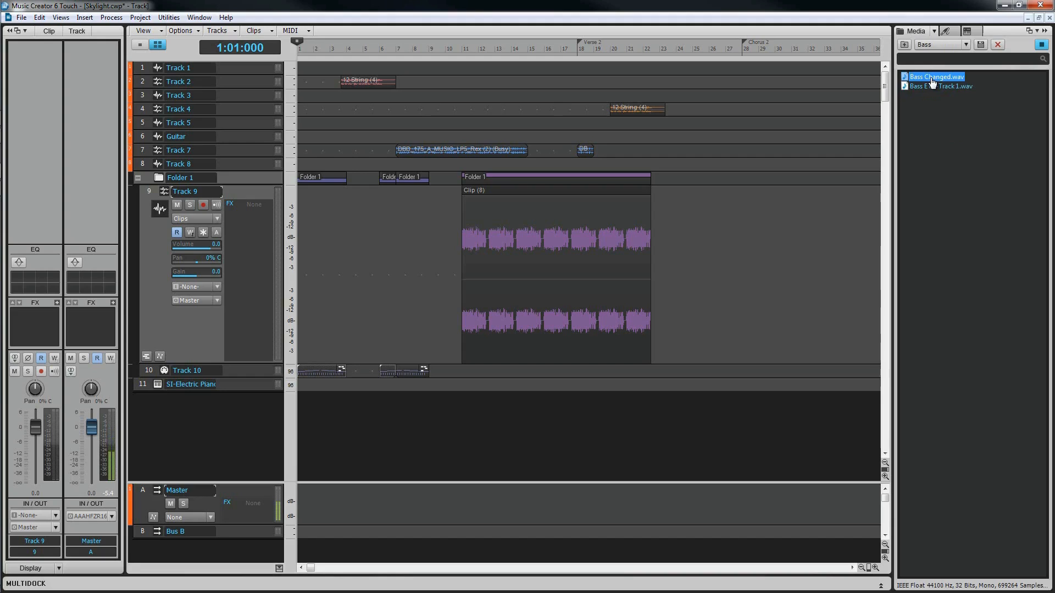
click(1038, 47)
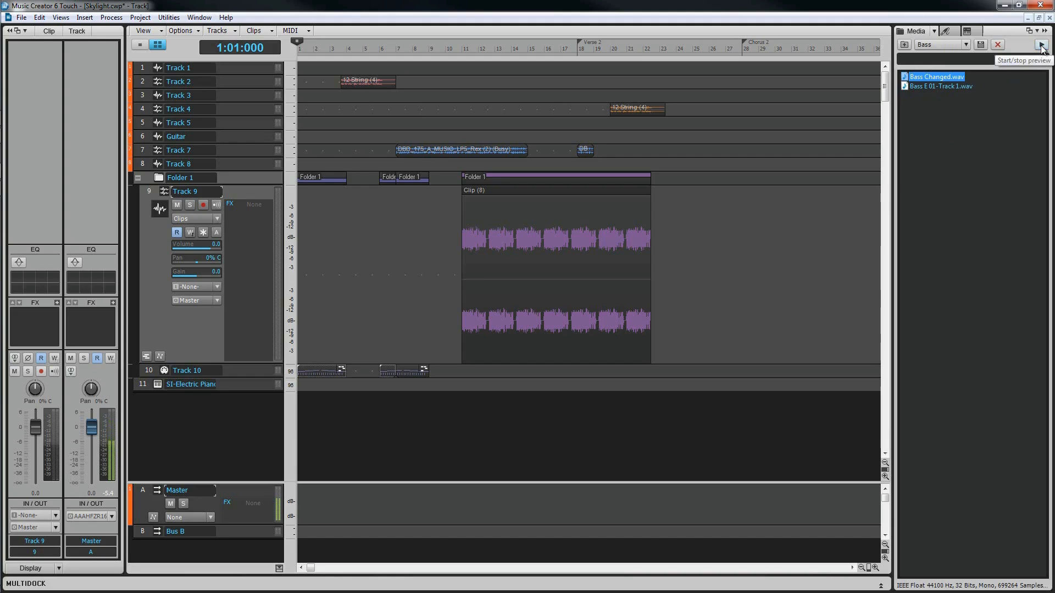
- Look through the media Browser's preview options, including the audio preview bus and synth preview output
click(934, 31)
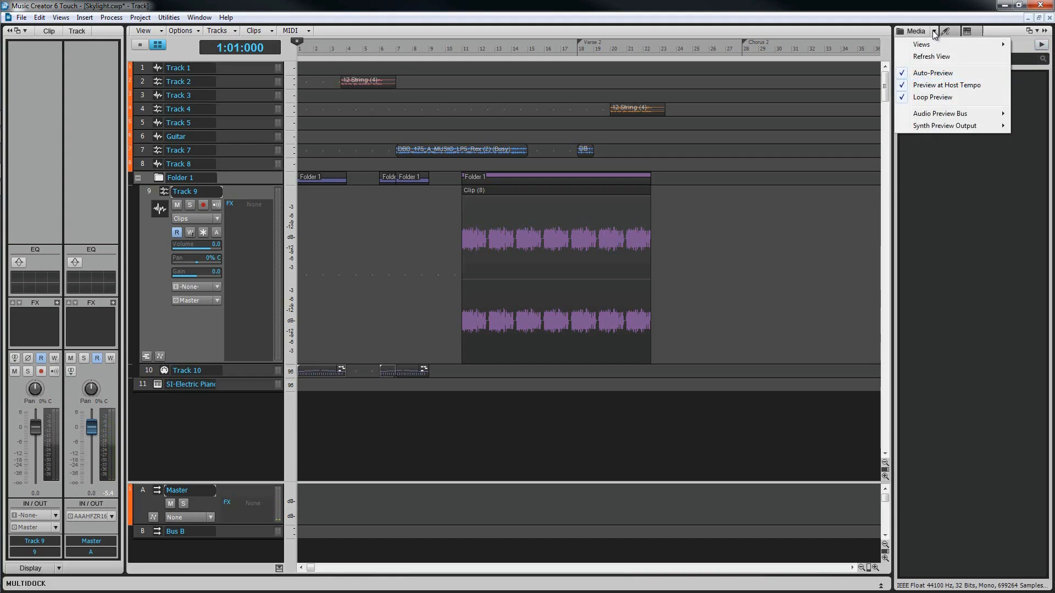
mouse_move(948, 114)
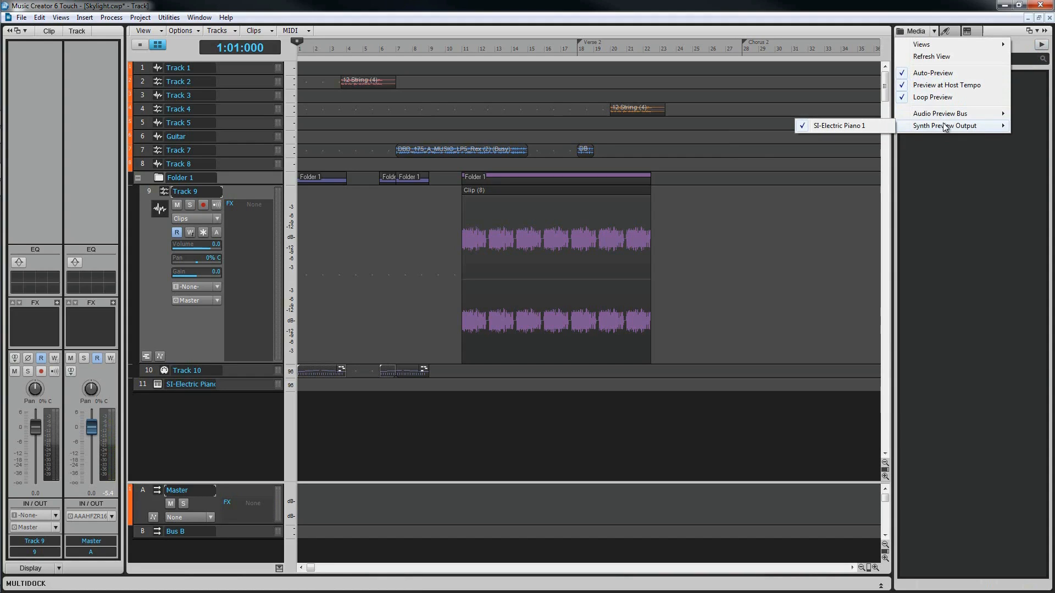
click(959, 173)
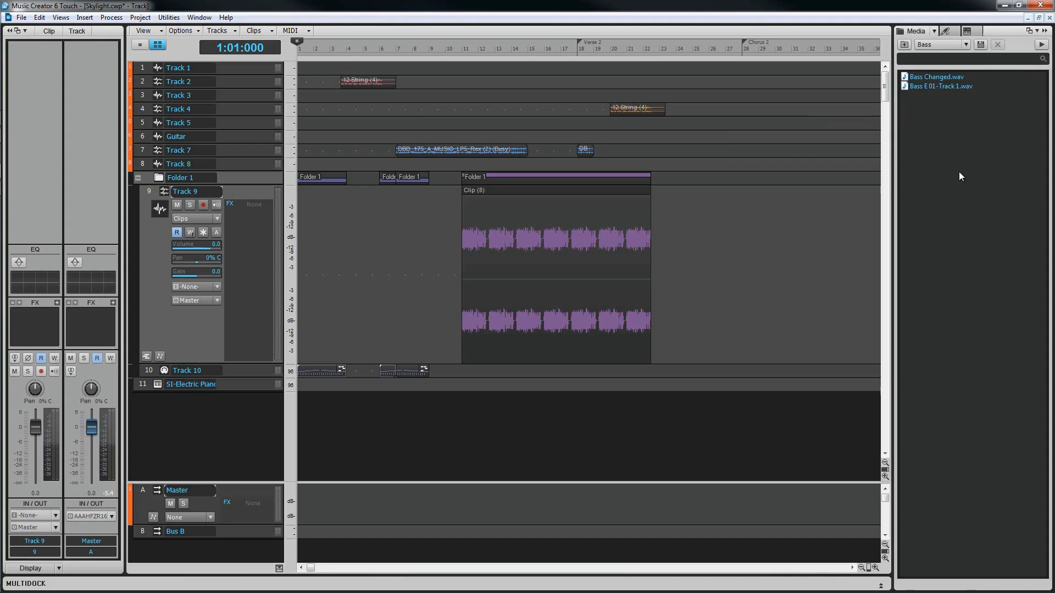
- Switch the media location, open the Loops folder and filter its files by "Drum"
click(966, 44)
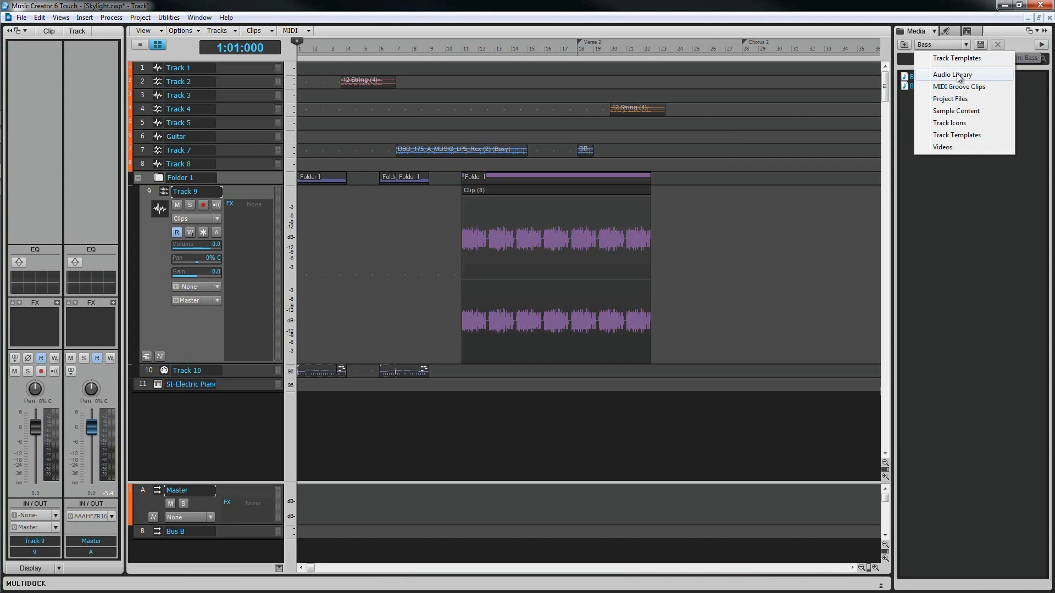
click(928, 74)
double_click(916, 86)
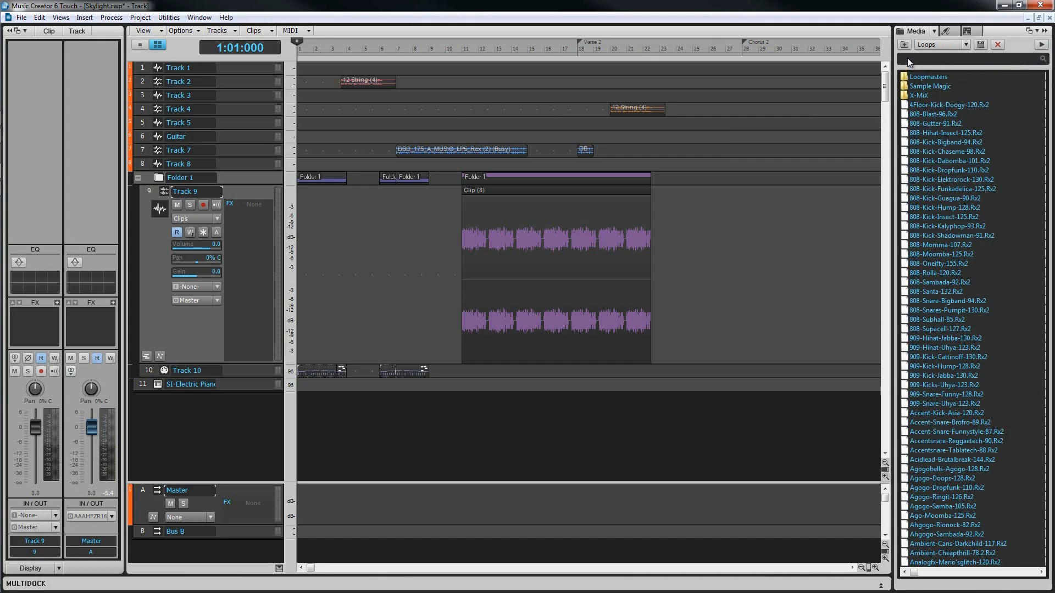
click(910, 59)
text(Drum)
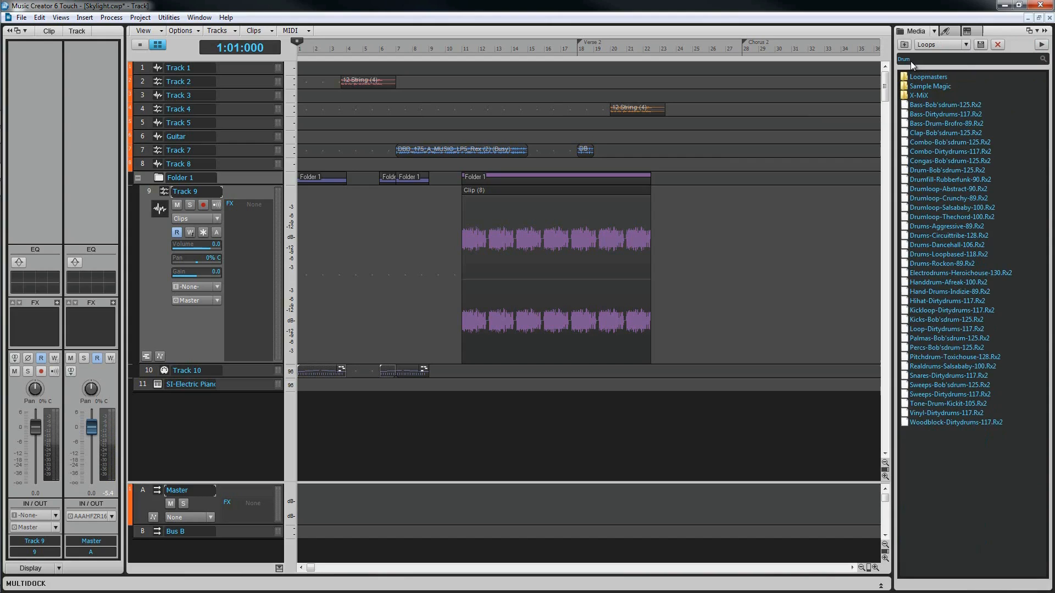
- Open the DANNY BYRD folder inside BRKSDRNB under Loopmasters and clear the search filter
double_click(913, 78)
double_click(913, 78)
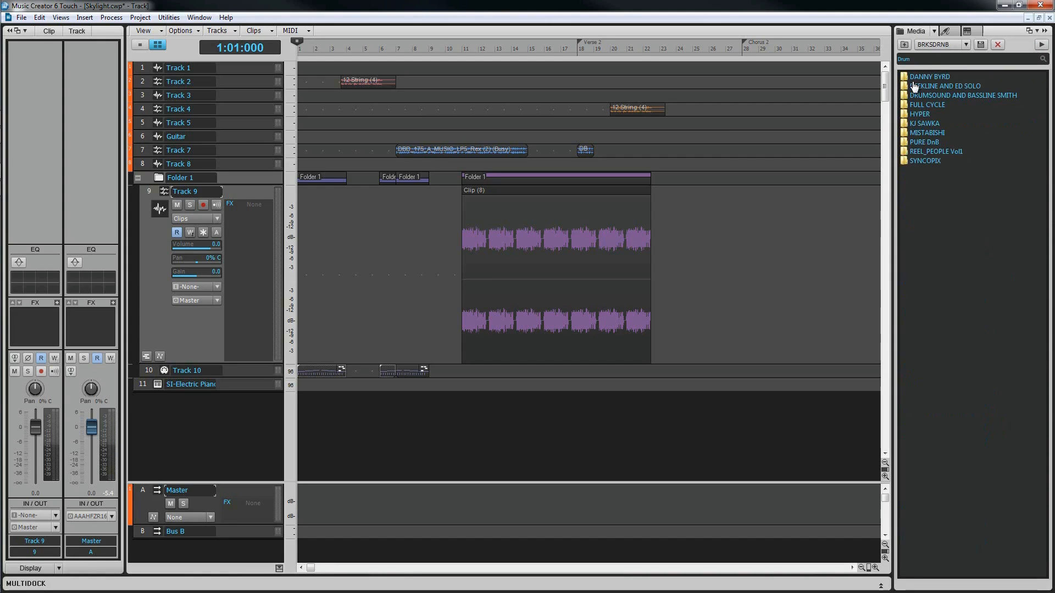
double_click(915, 86)
double_click(924, 58)
key(BackSpace)
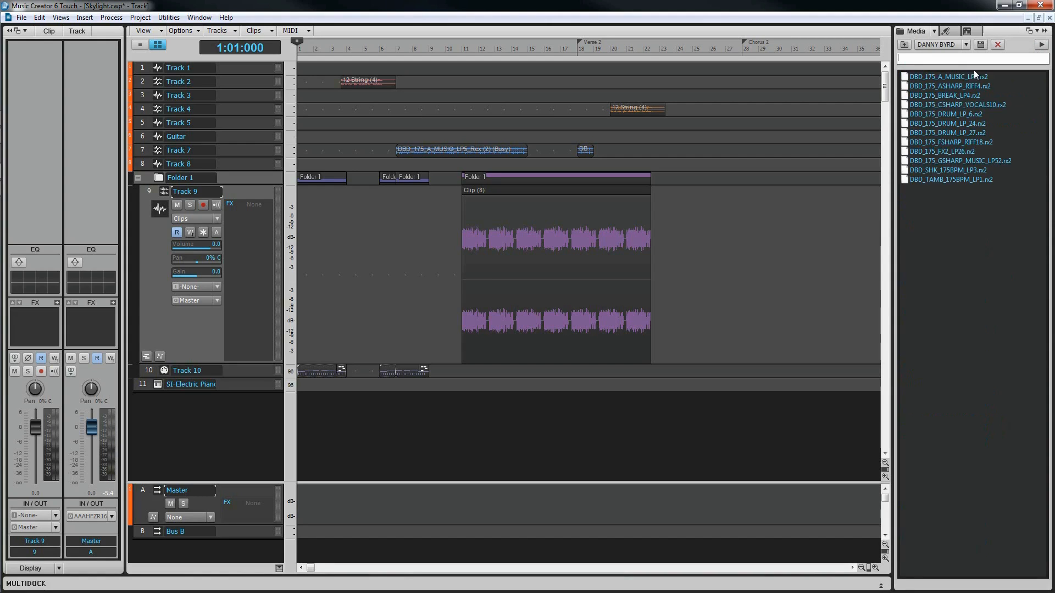
click(986, 274)
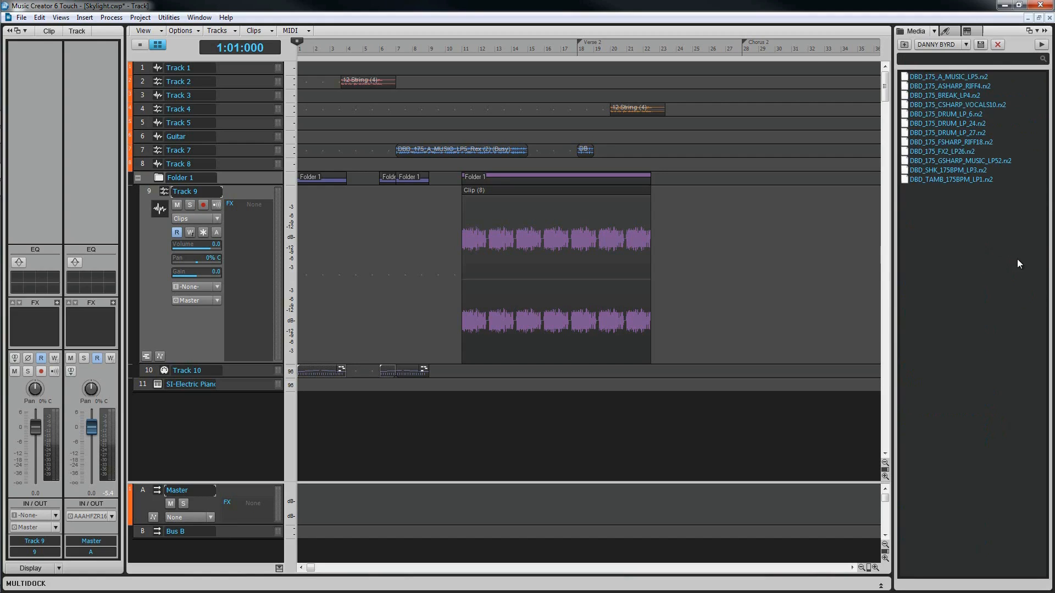
- View the Browser's plug-in categories: Audio FX, MIDI FX, Instruments and ReWire
click(945, 31)
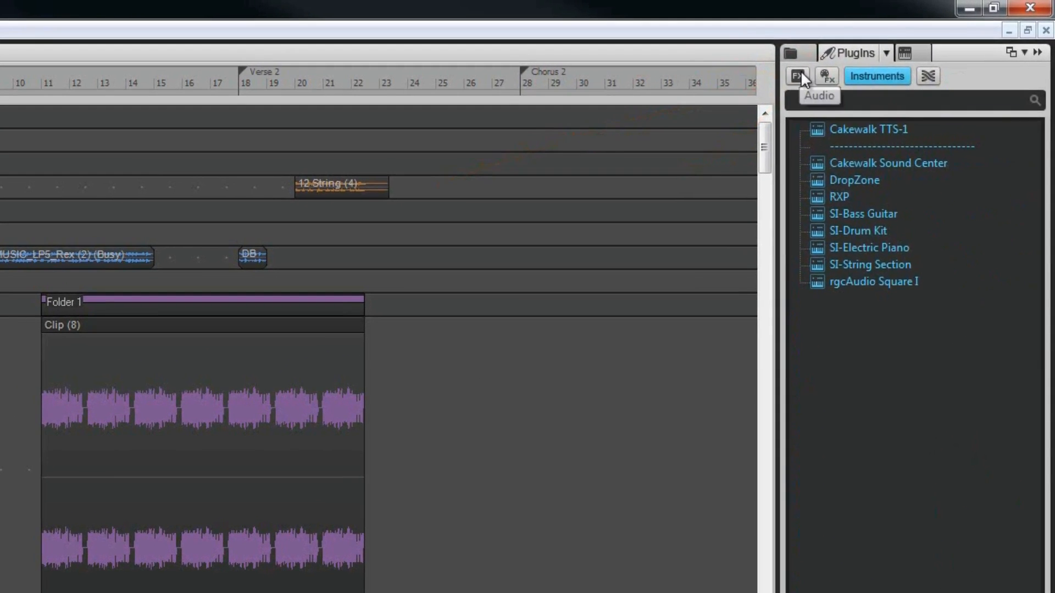
click(904, 45)
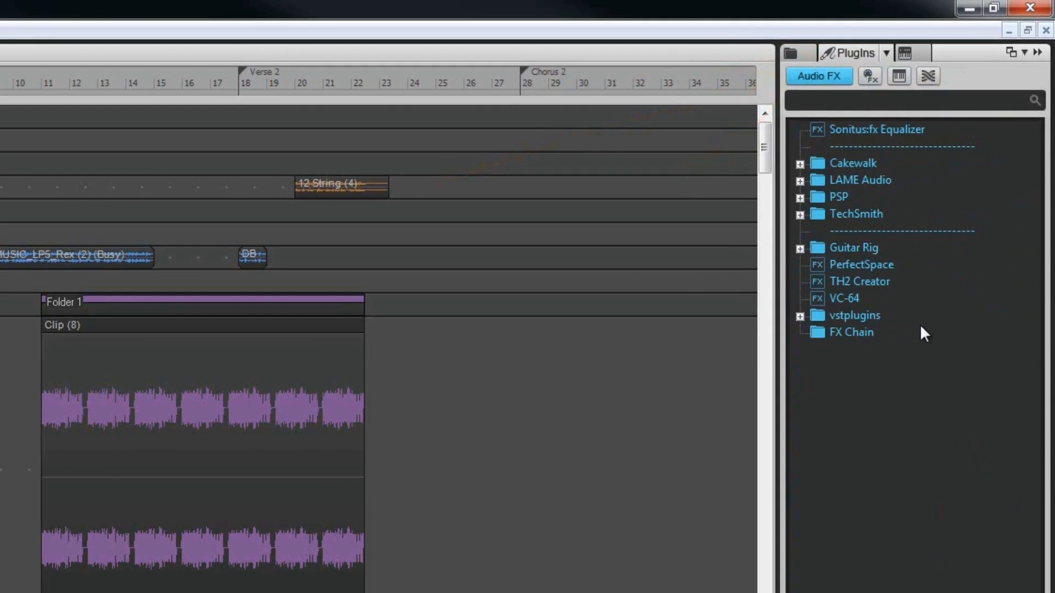
click(875, 74)
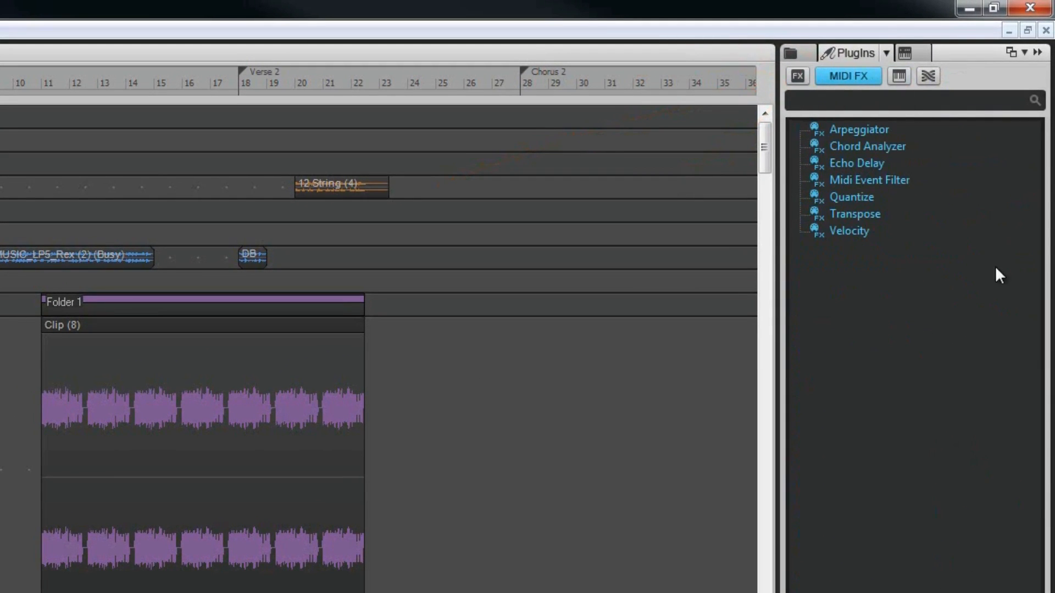
click(894, 74)
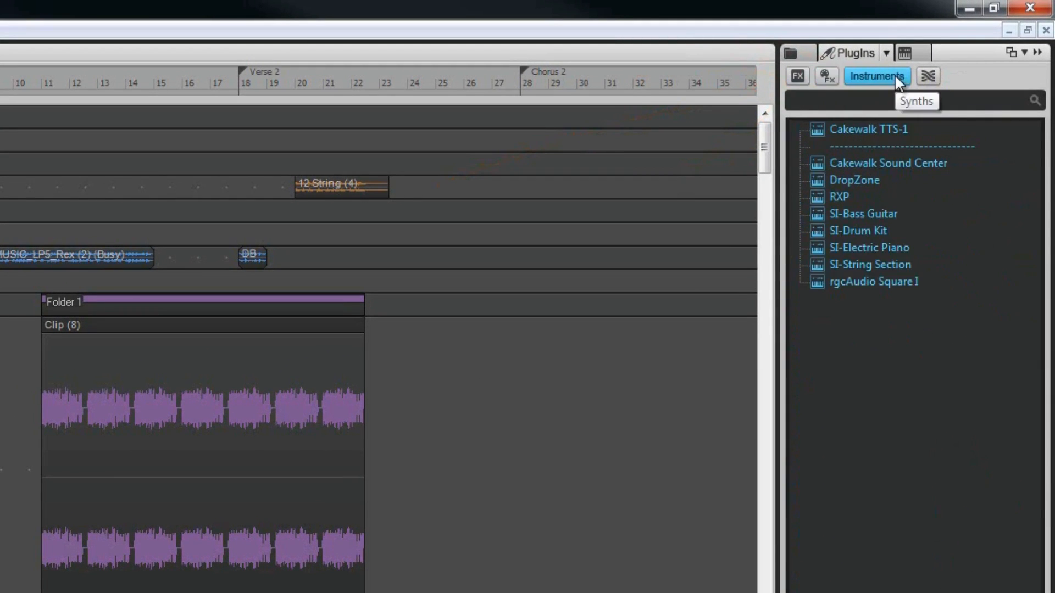
click(930, 78)
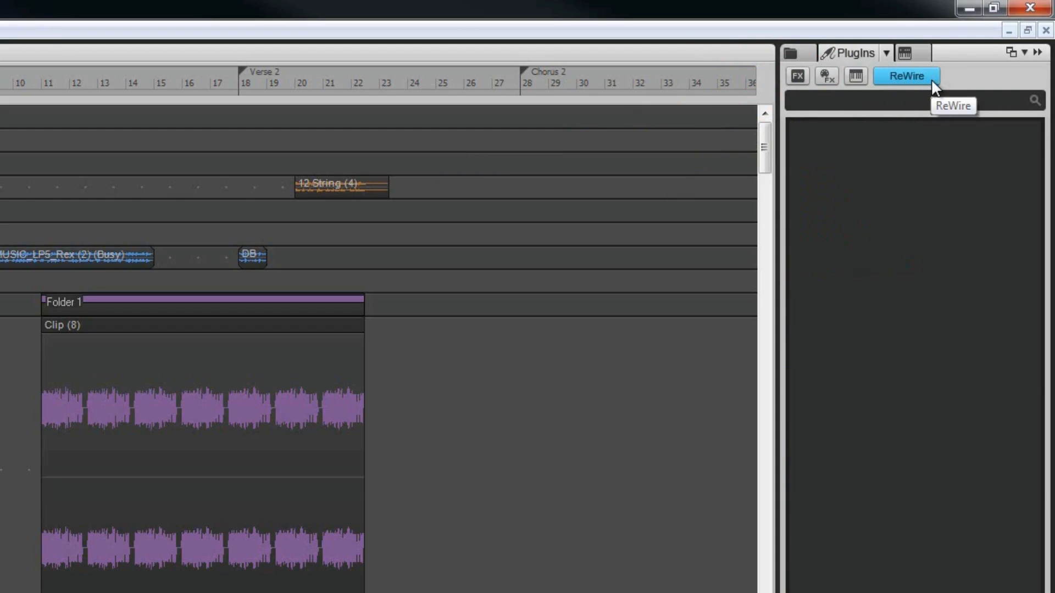
- Add the Classic Phaser from the Cakewalk audio effects to Track 9's FX bin and close its plug-in window
click(797, 75)
click(799, 163)
drag(890, 195, 0, 485)
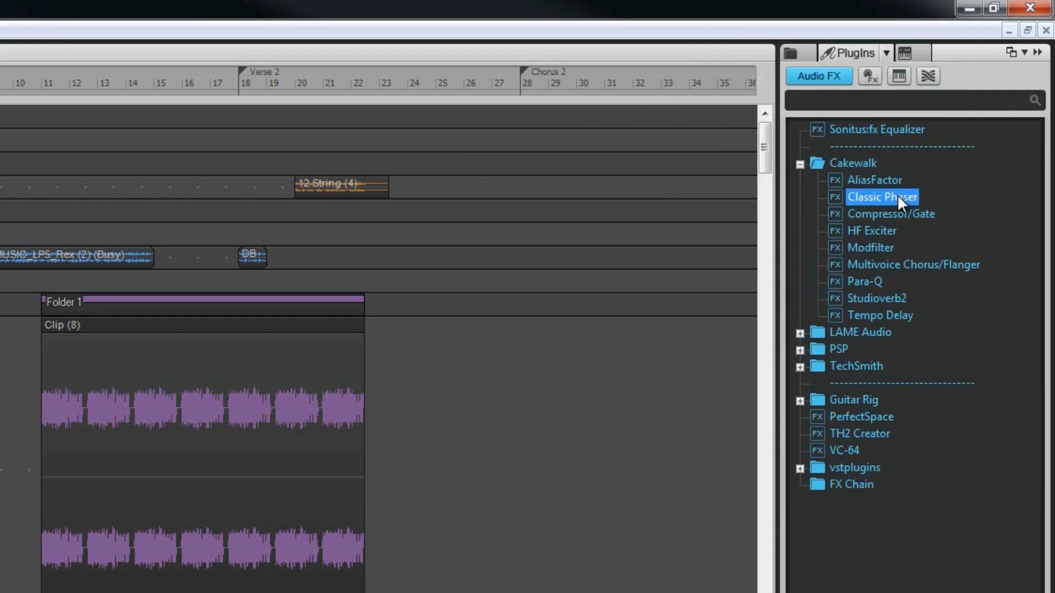
drag(295, 286, 250, 278)
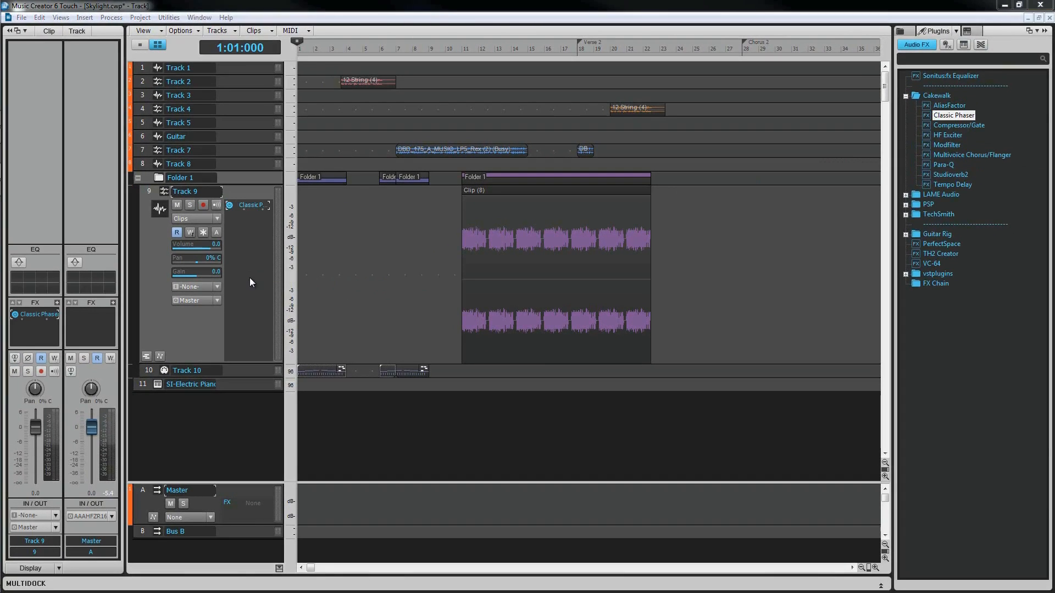
click(319, 3)
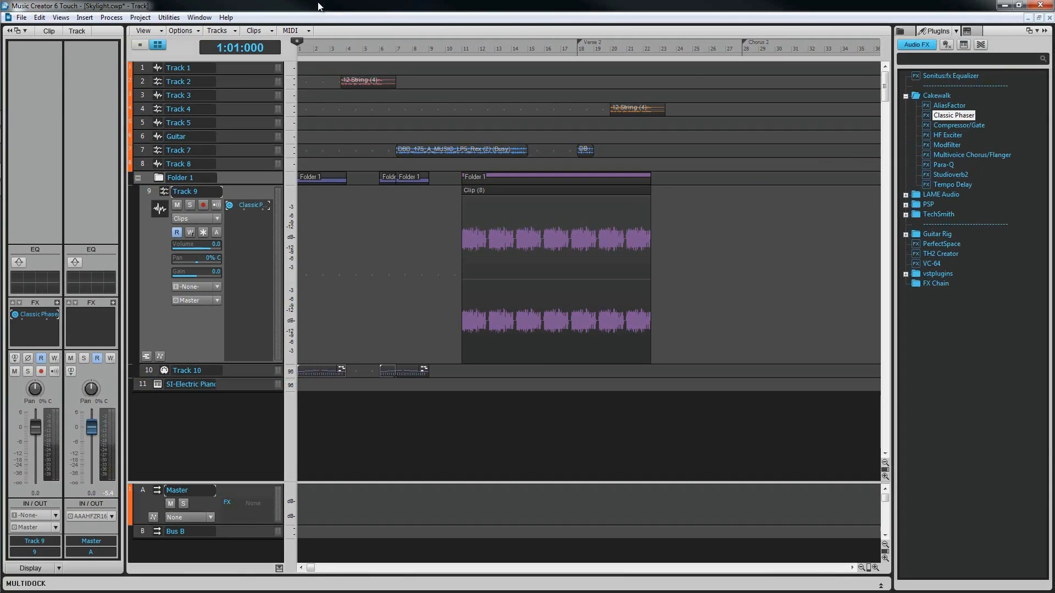
- Try to add the Chord Analyzer MIDI effect to Track 9's FX bin
click(946, 44)
drag(944, 85, 246, 281)
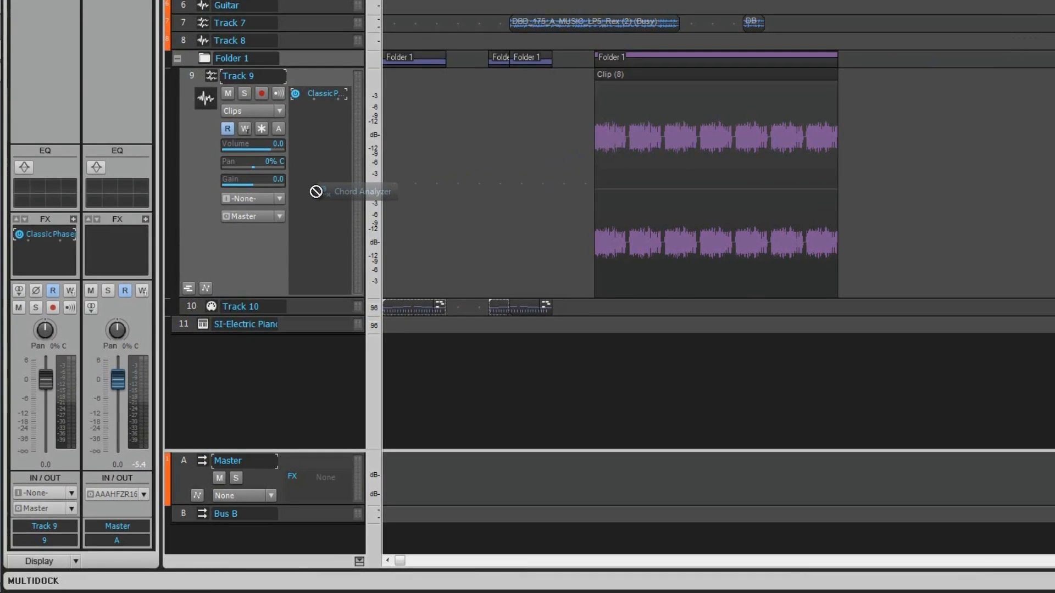
drag(316, 191, 316, 190)
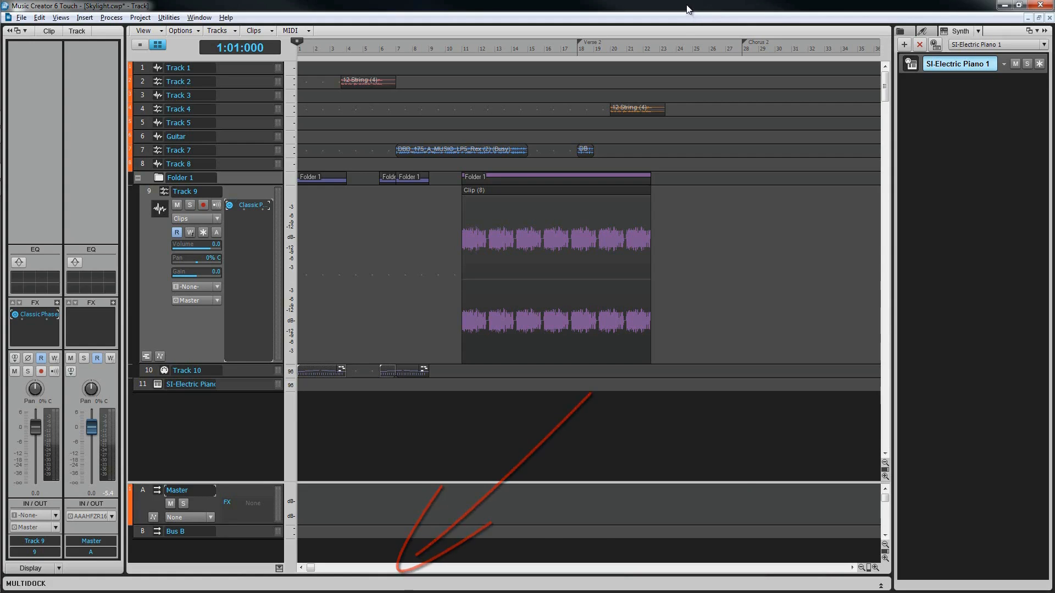
- Expand the MultiDock with the Console, maximize it and restore it to its partial height
key(d)
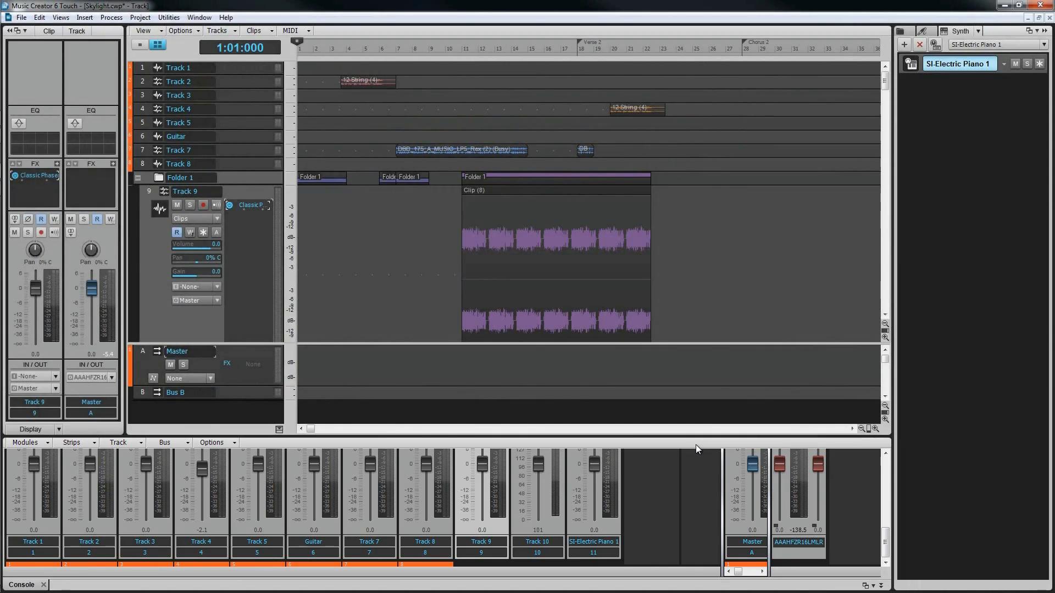
key(shift+d)
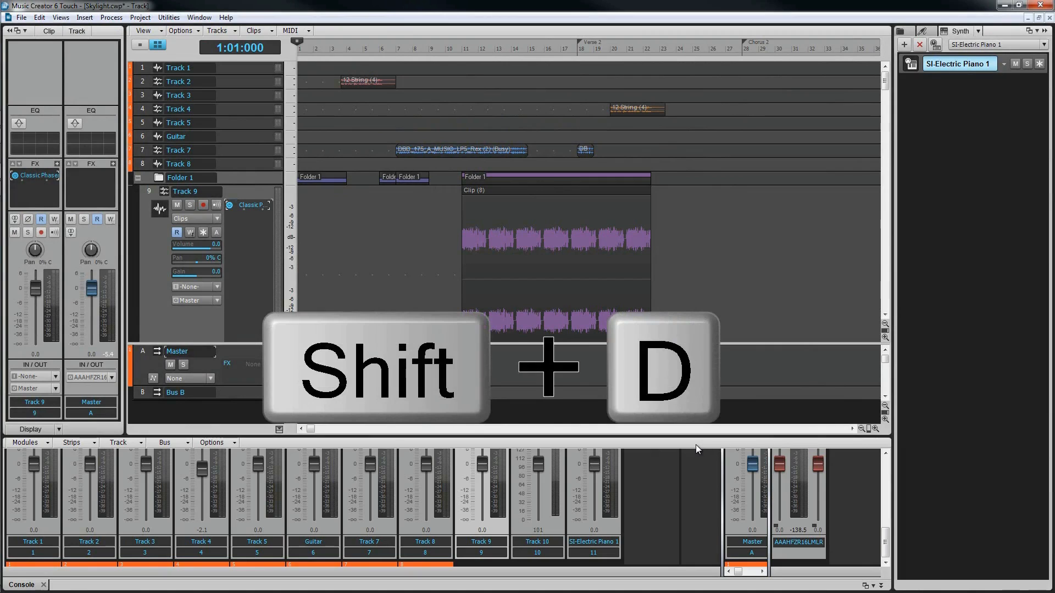
key(shift+d)
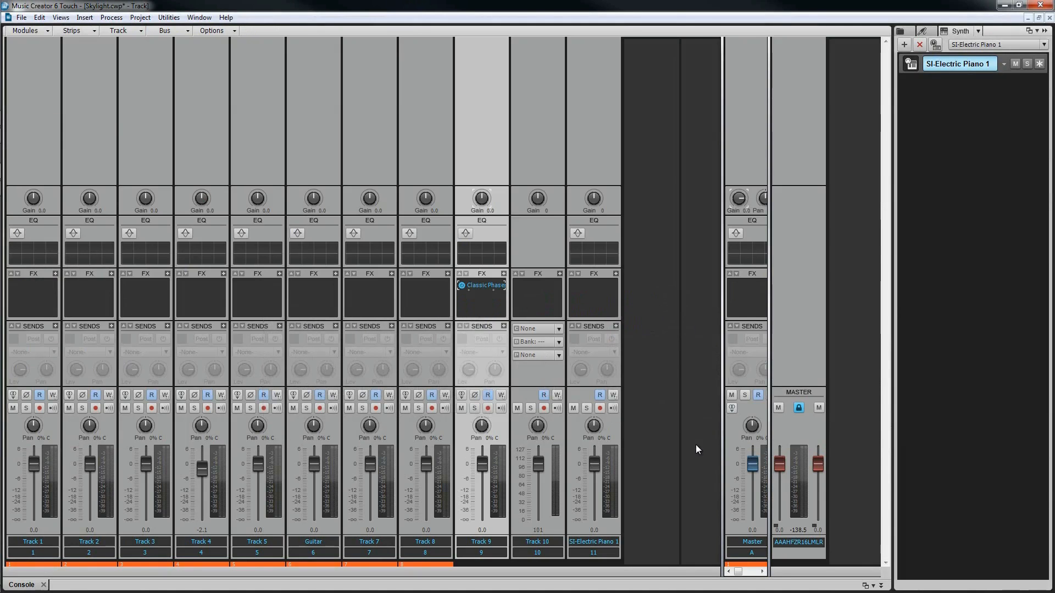
key(shift+d)
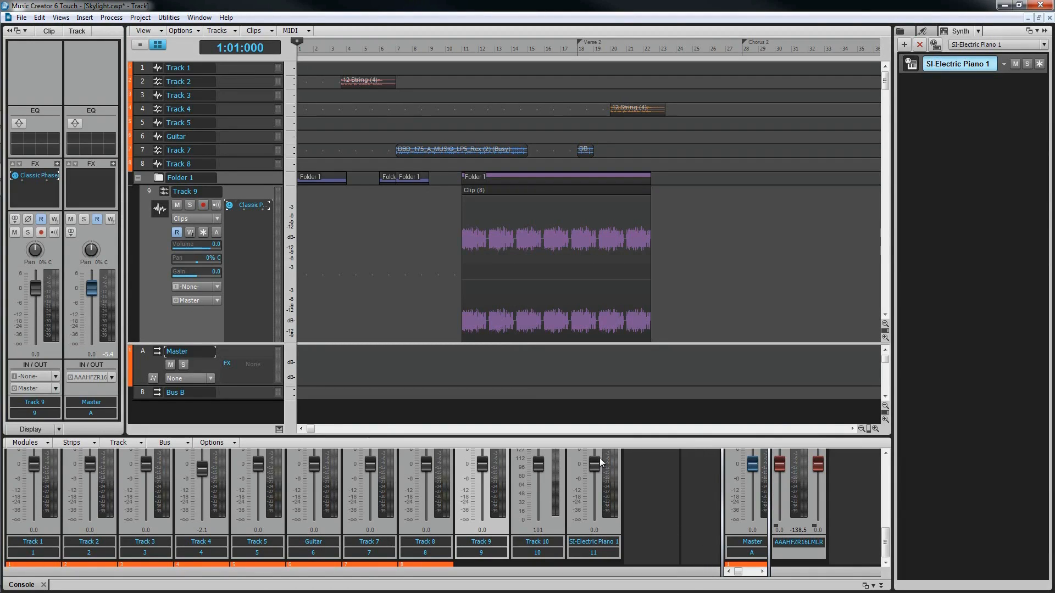
- Enlarge the MultiDock to about half the window height and collapse it
drag(591, 439, 600, 274)
key(d)
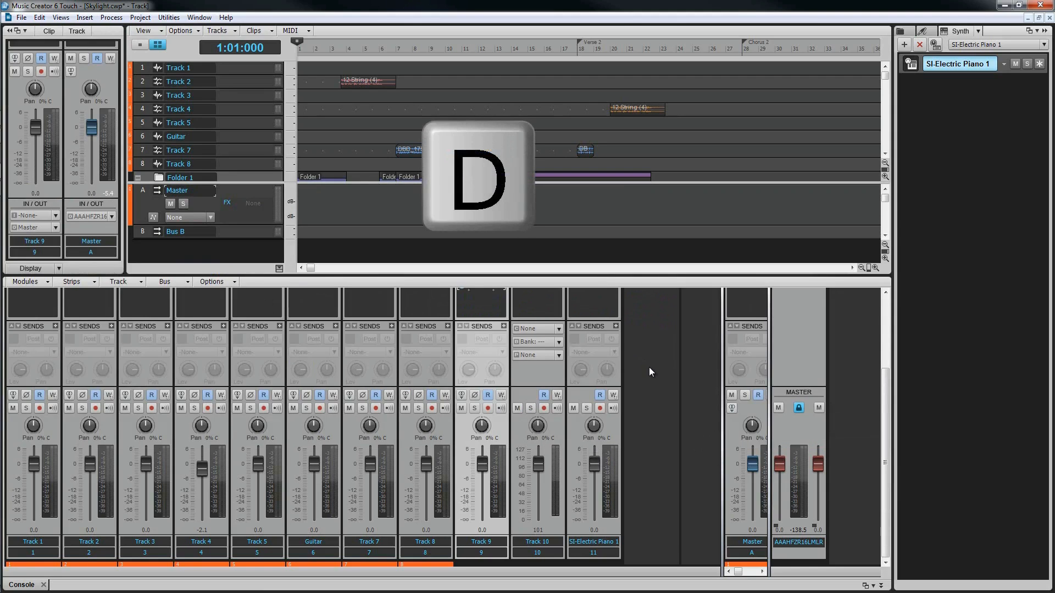
key(d)
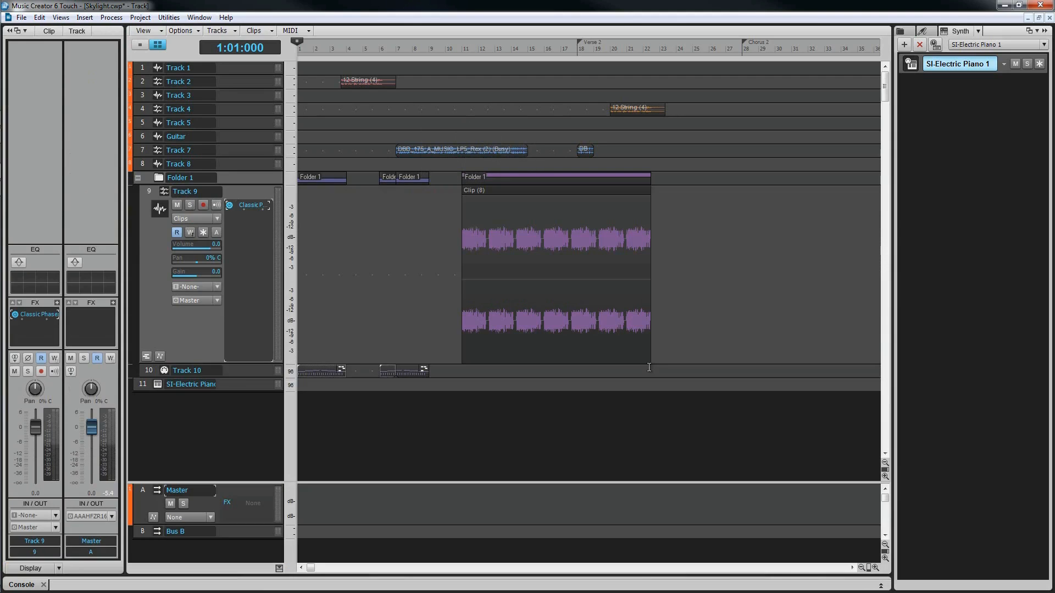
- Open the Piano Roll for Track 9 in the MultiDock and switch between the Console and Piano Roll views
key(alt+3)
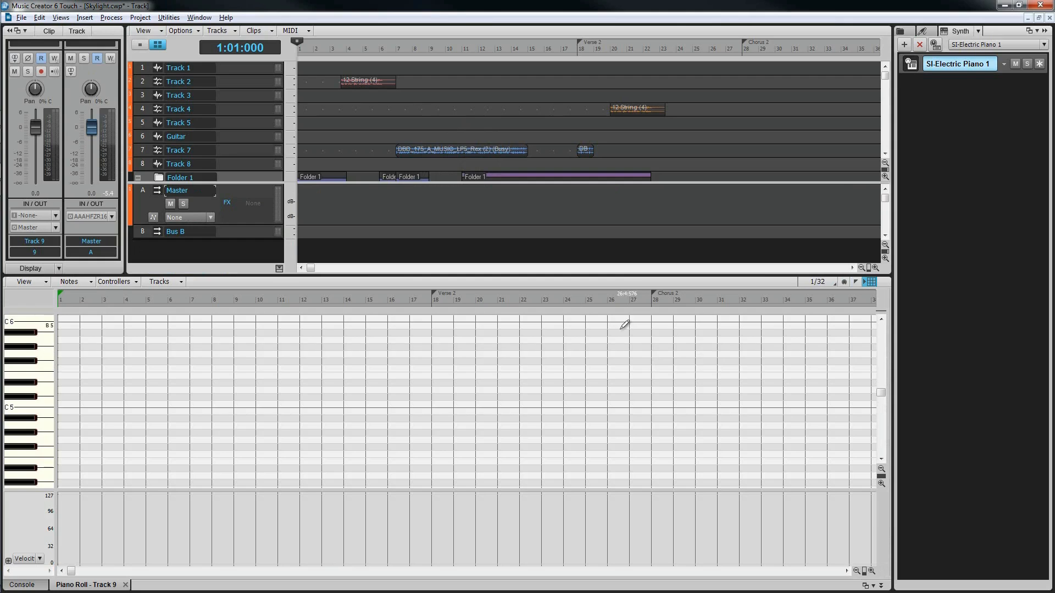
click(27, 585)
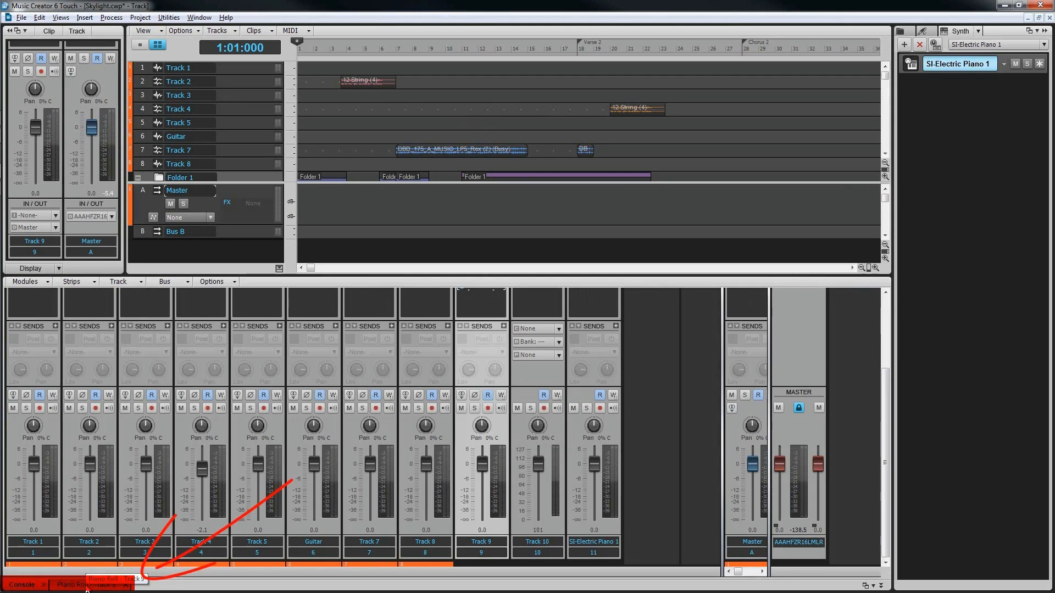
key(ctrl+shift+Left)
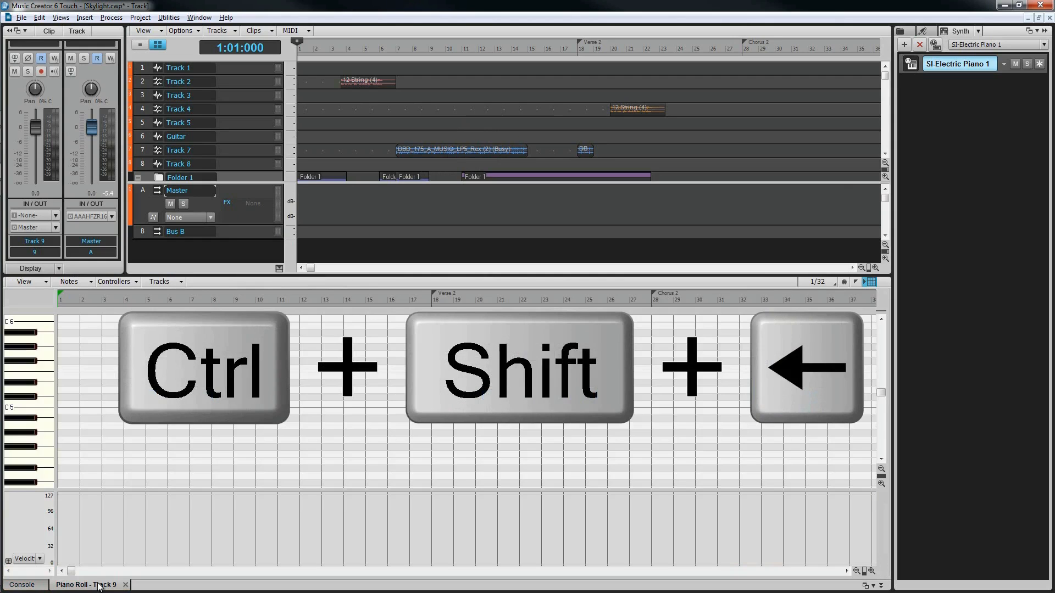
key(ctrl+shift+Right)
key(ctrl+shift+Right)
key(ctrl+shift+Right)
- Enlarge the track area above the buses, then open Track 9's Classic Phaser and dock its window in the MultiDock
drag(253, 181, 255, 241)
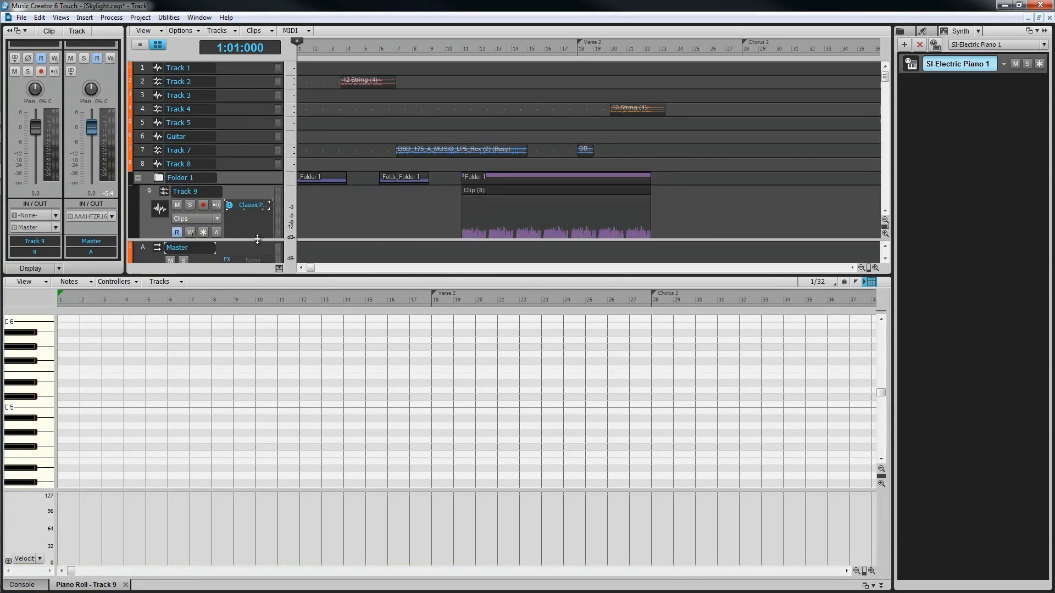
double_click(255, 206)
drag(213, 2, 344, 295)
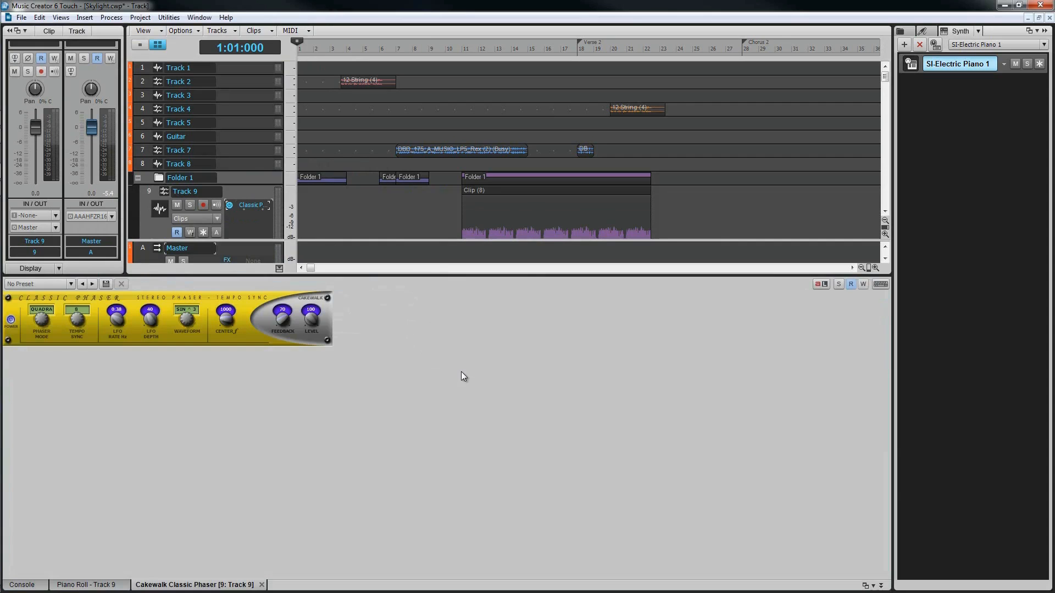
- Switch the MultiDock to the Piano Roll and on to the Console, and drop the MultiDock onto the docking area along the top
click(105, 585)
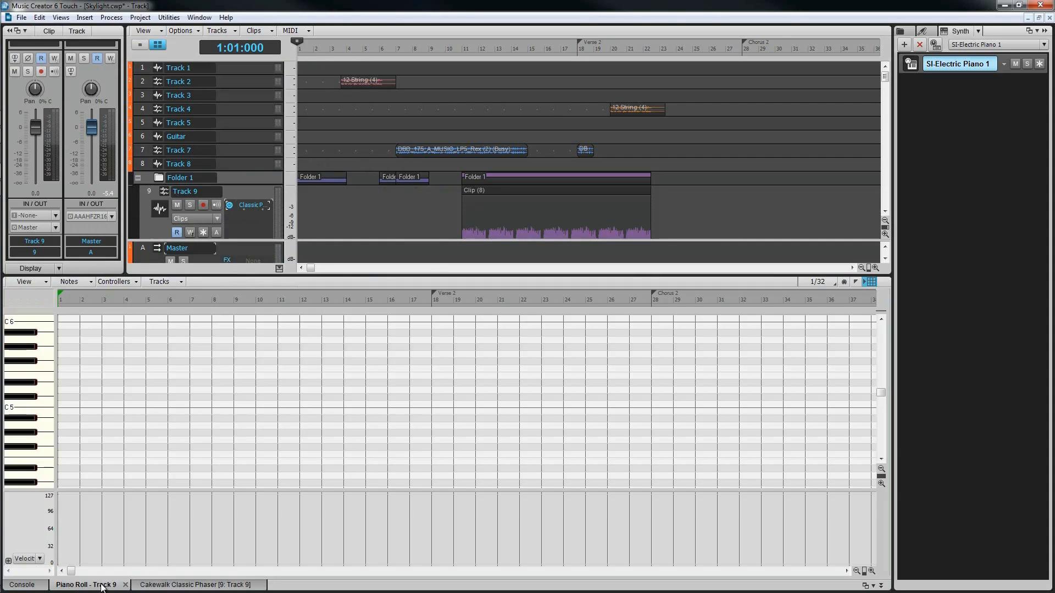
click(40, 585)
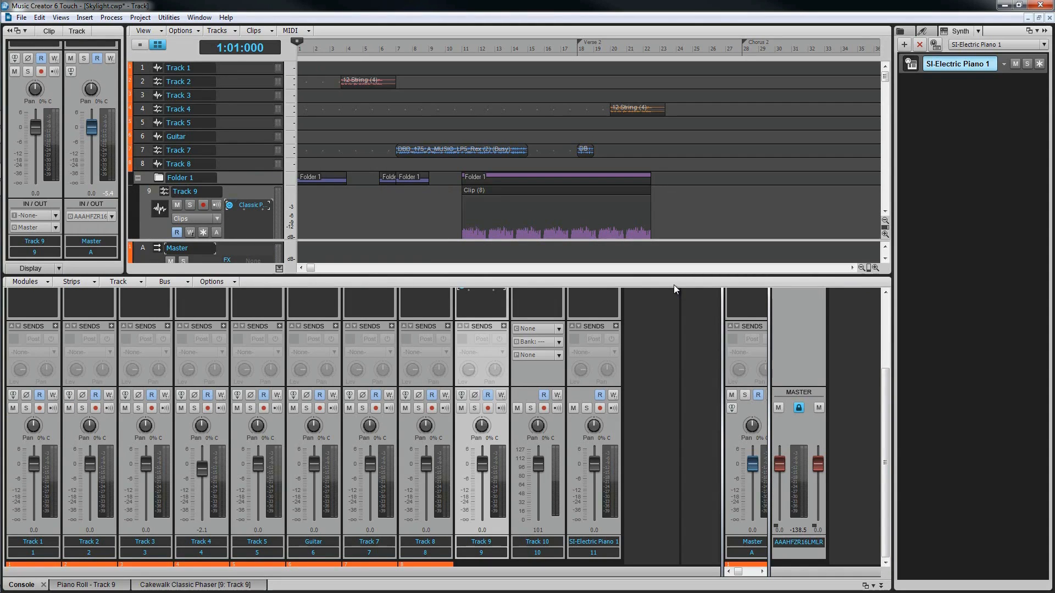
drag(690, 585, 733, 42)
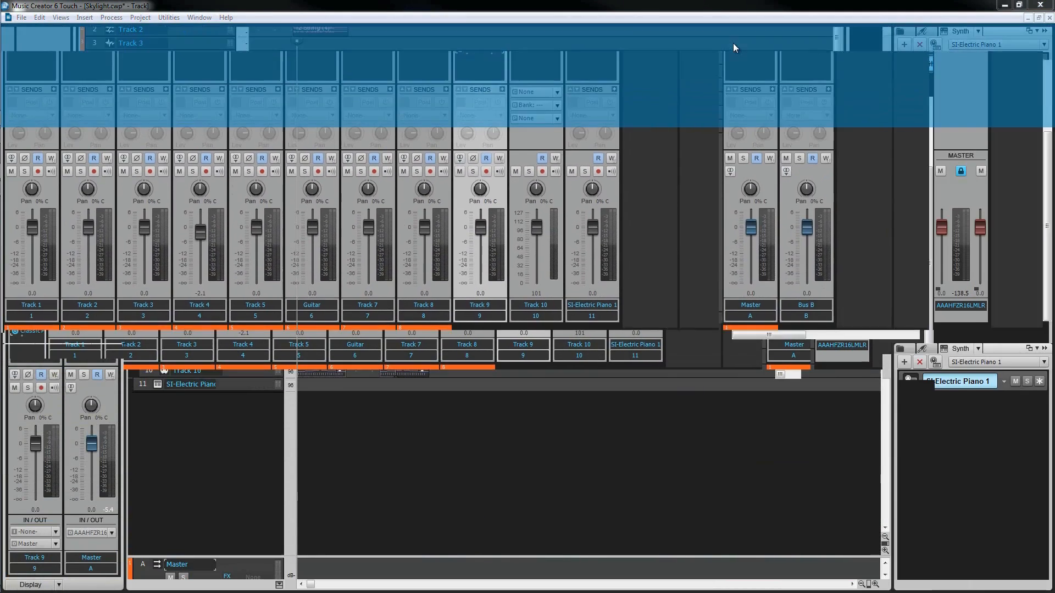
- Float the MultiDock, dock it back along the bottom below the track area, and collapse it
click(1028, 31)
drag(753, 55, 591, 508)
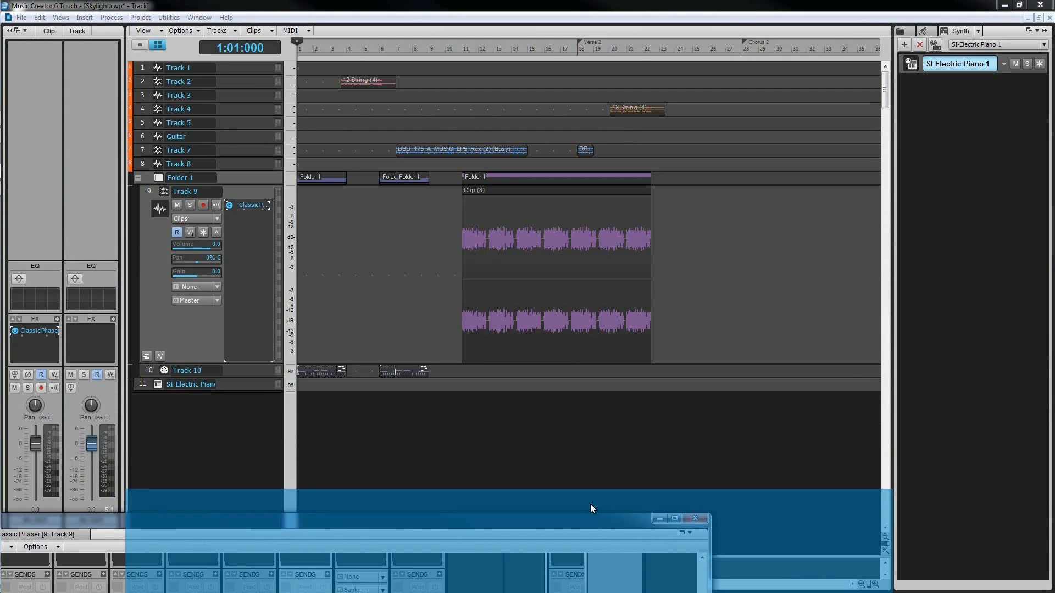
drag(591, 506, 591, 503)
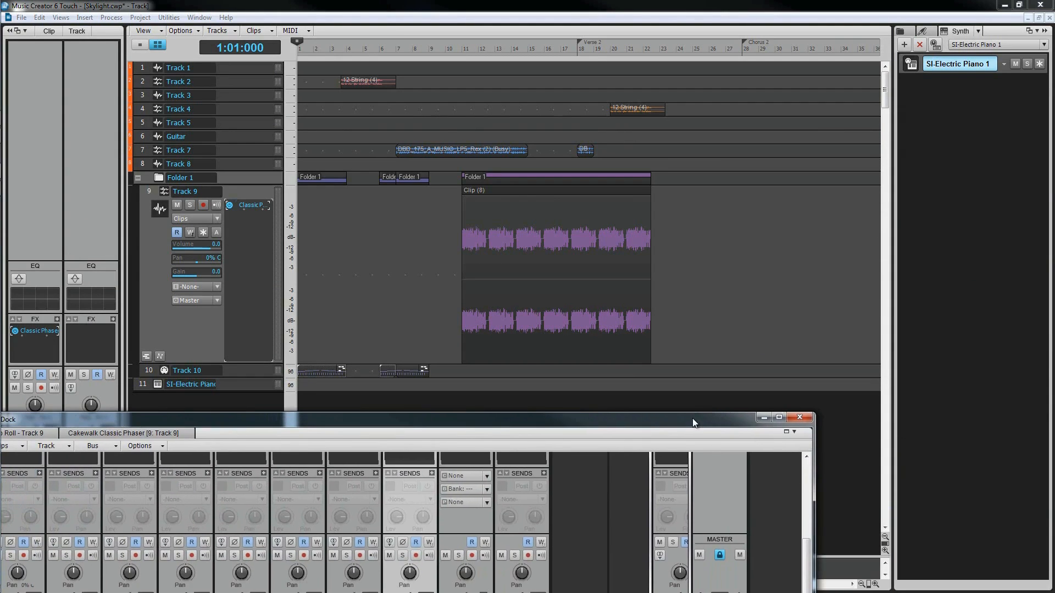
drag(732, 504, 759, 551)
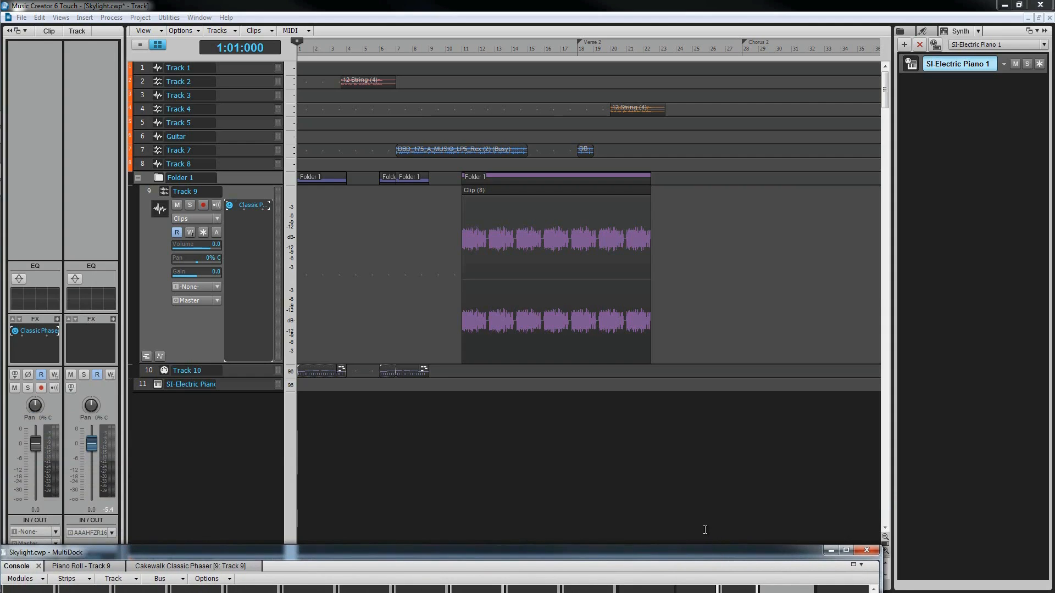
drag(703, 550, 768, 549)
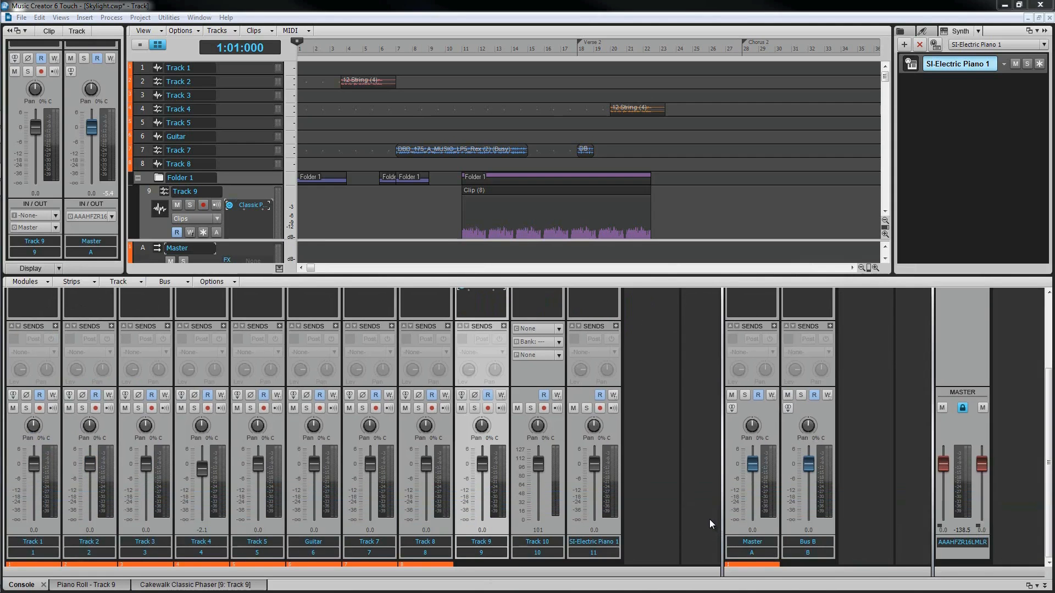
key(d)
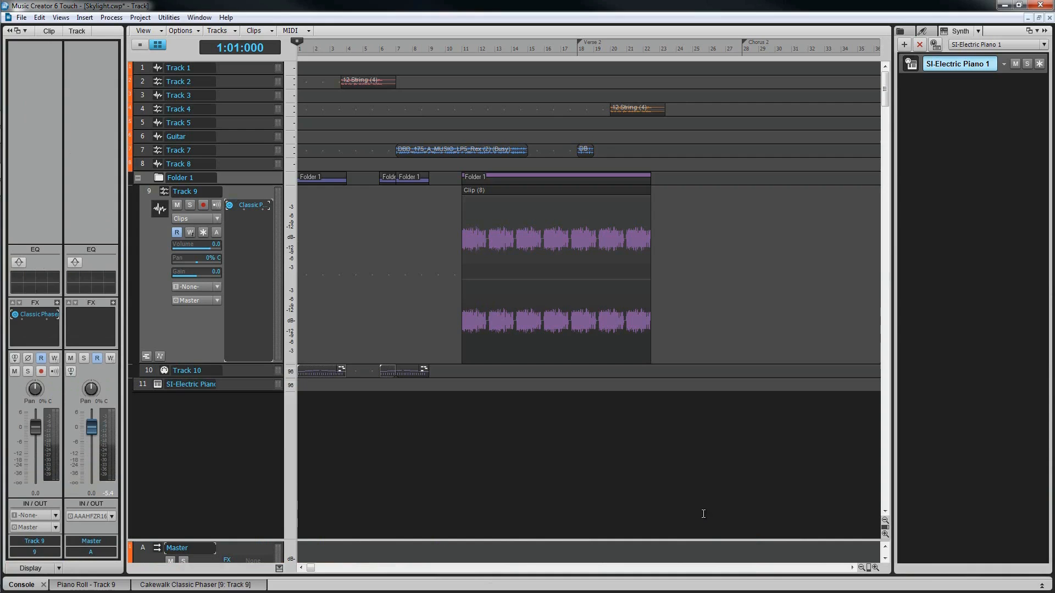
- Show the Control Bar and dock it at the bottom
key(c)
key(c)
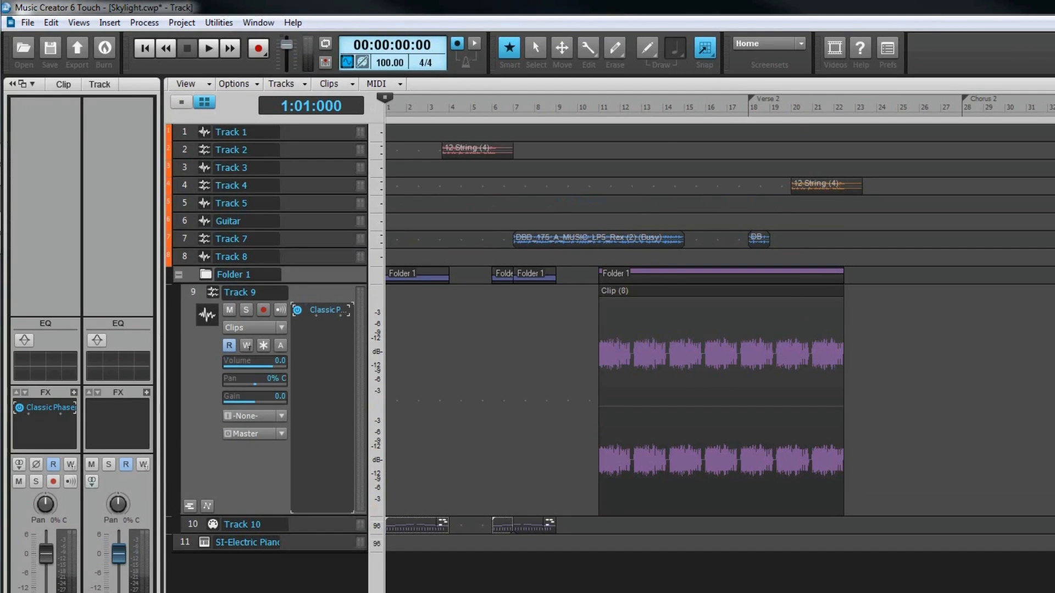
right_click(1051, 52)
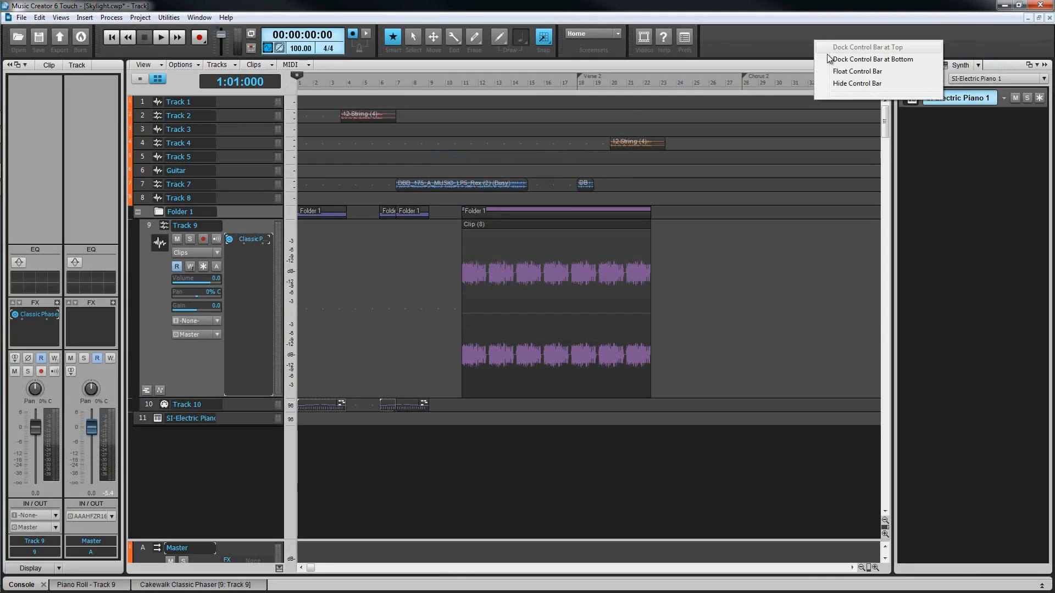
click(857, 59)
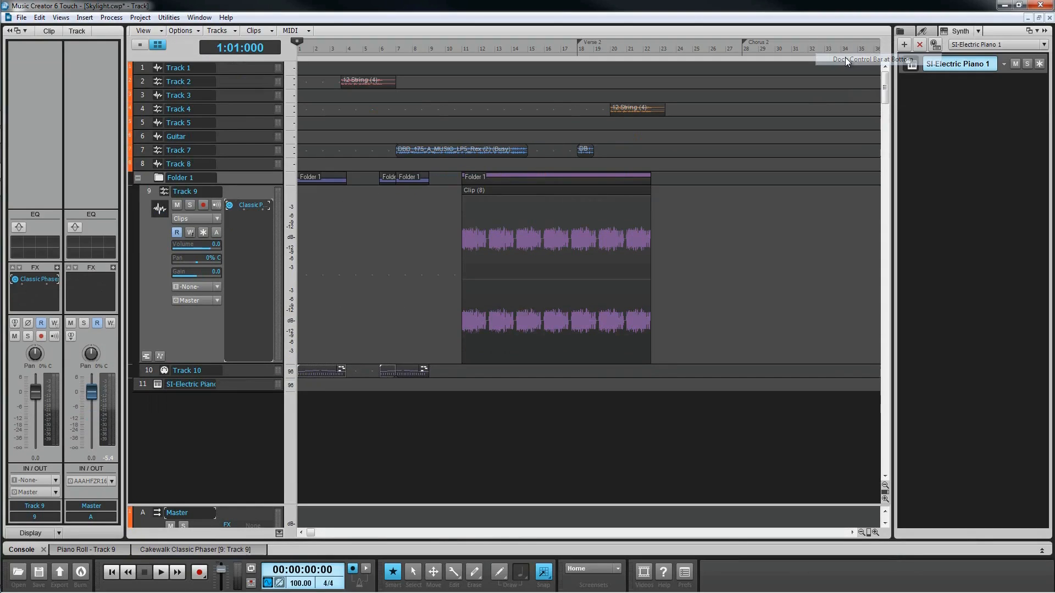
- Float the Control Bar and dock it back at the top
right_click(803, 579)
click(839, 550)
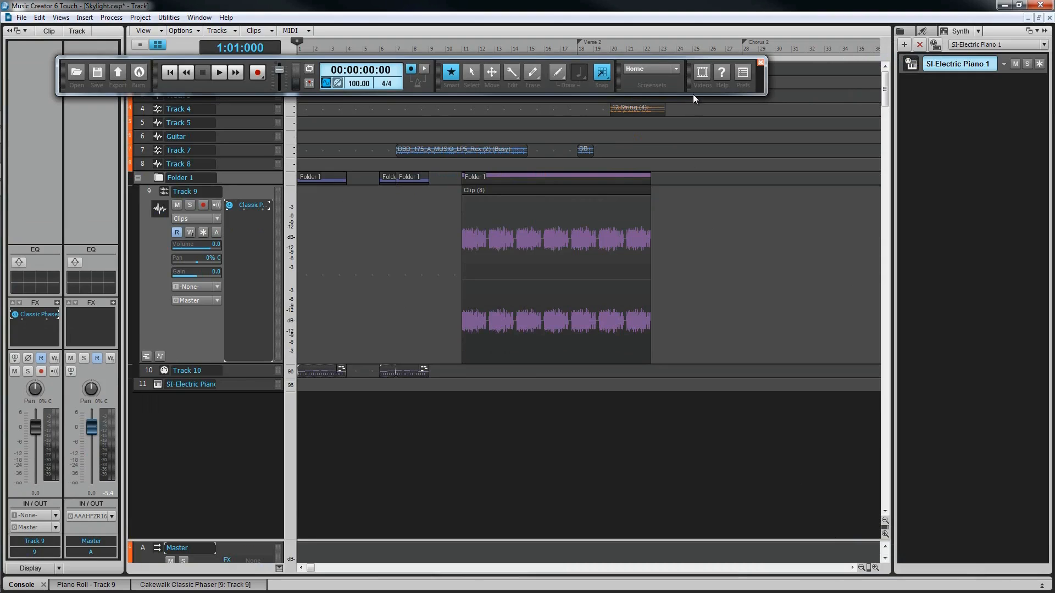
right_click(619, 85)
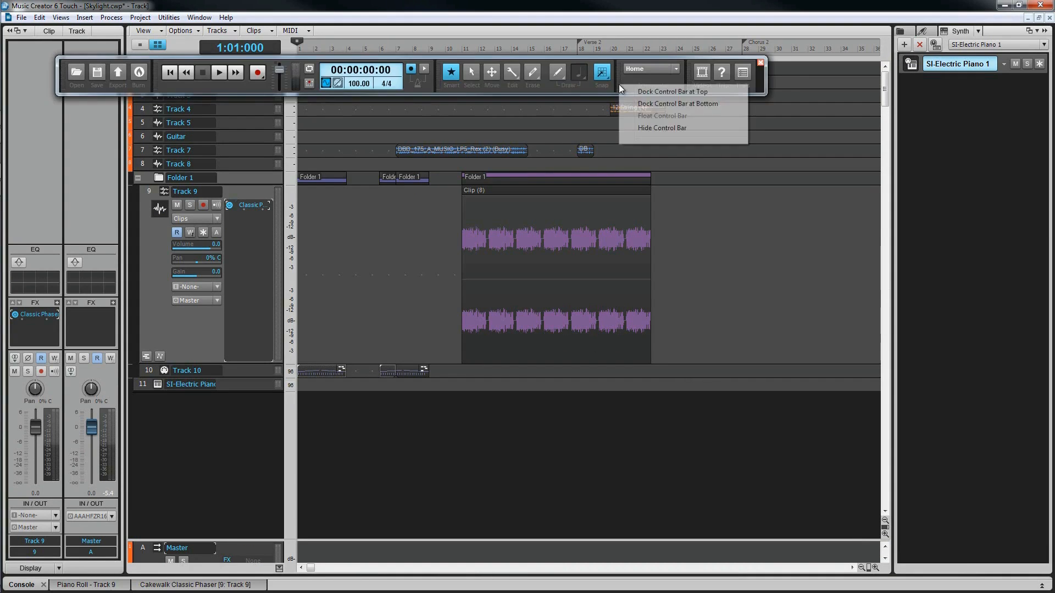
drag(619, 84, 604, 39)
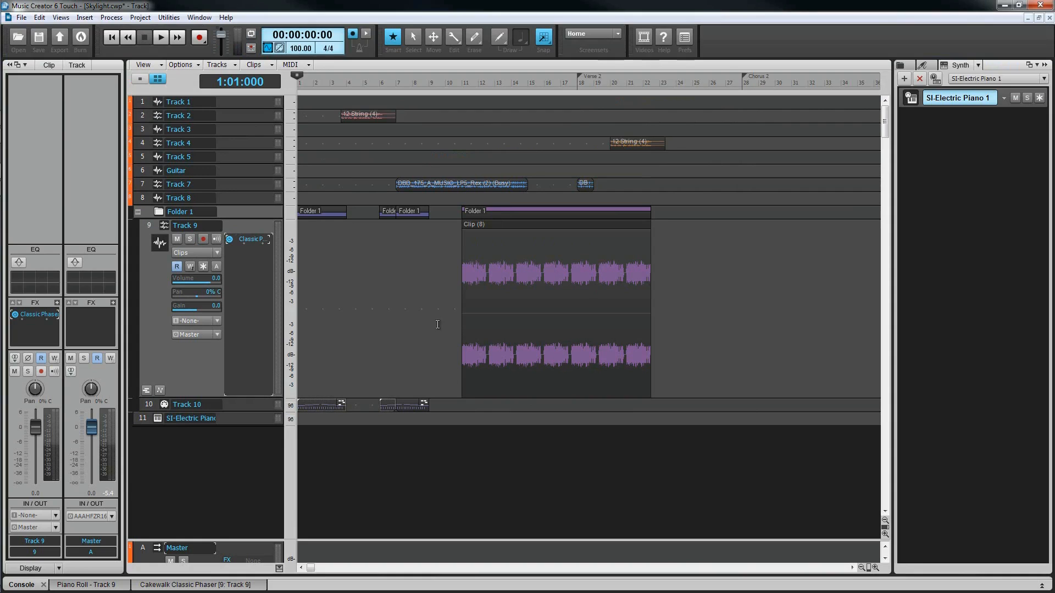
- Bring up the floating tool palette over Track 9, view its snap resolution and edit filter options, and dismiss it
key(t)
click(437, 284)
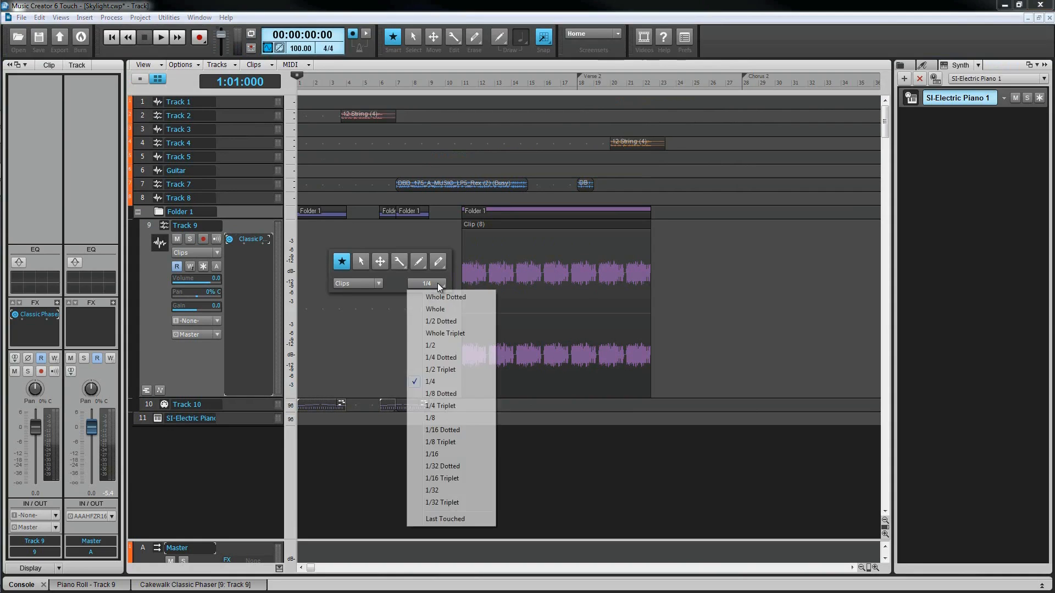
click(381, 283)
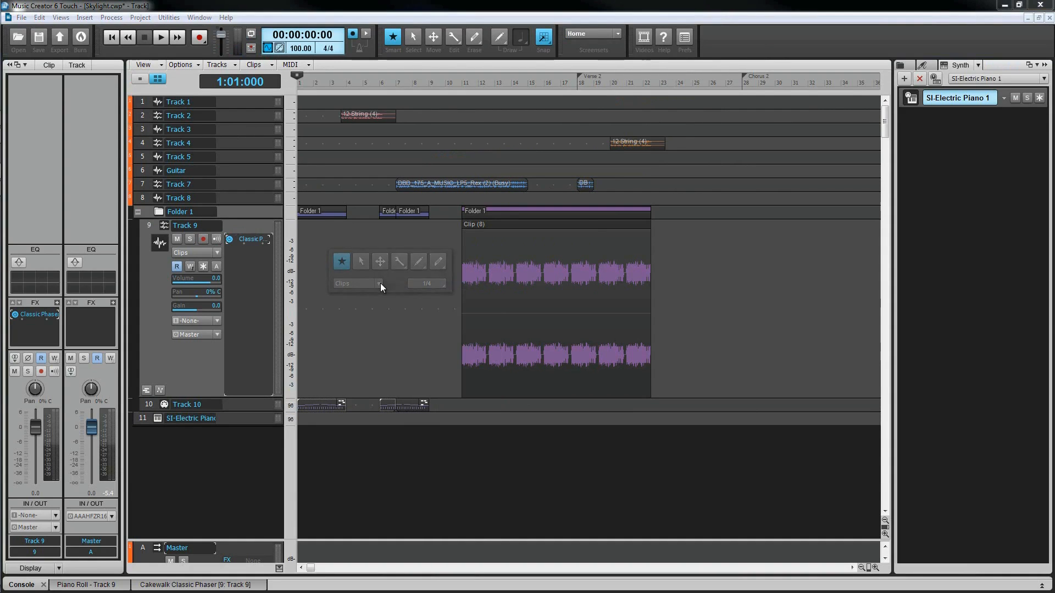
key(t)
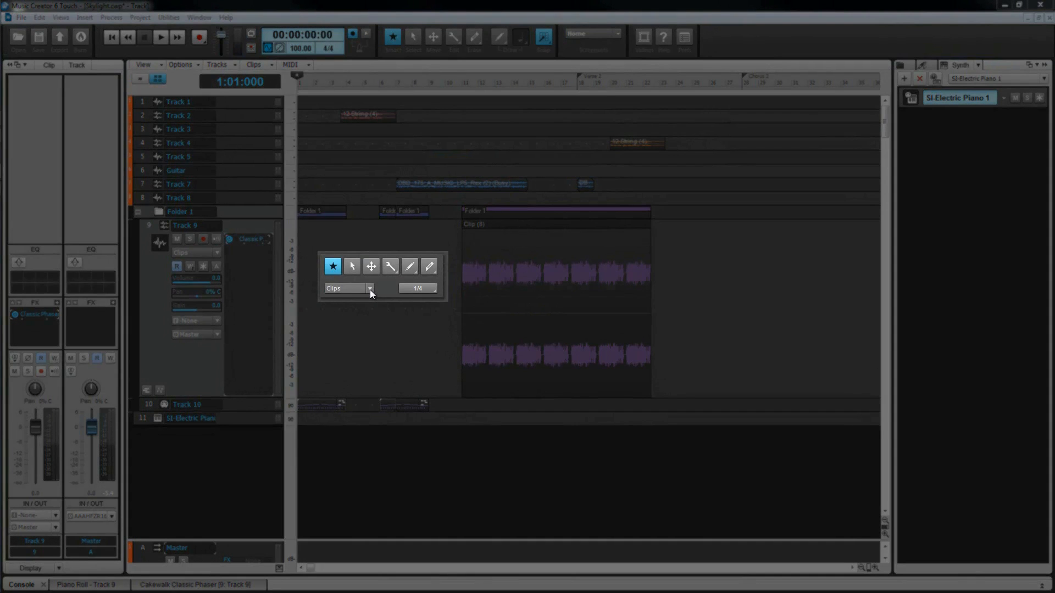
click(369, 288)
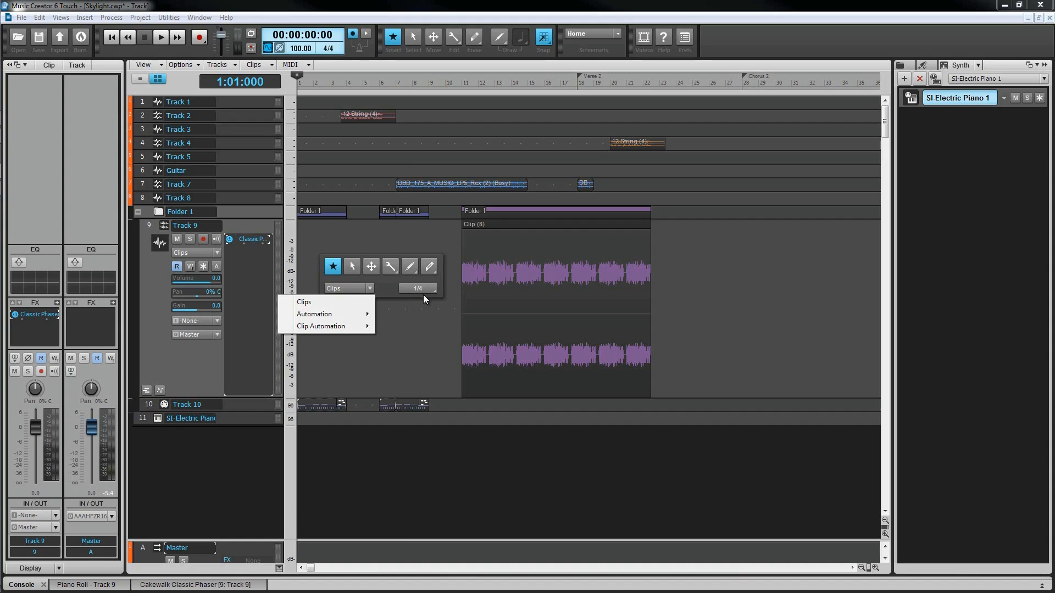
click(413, 301)
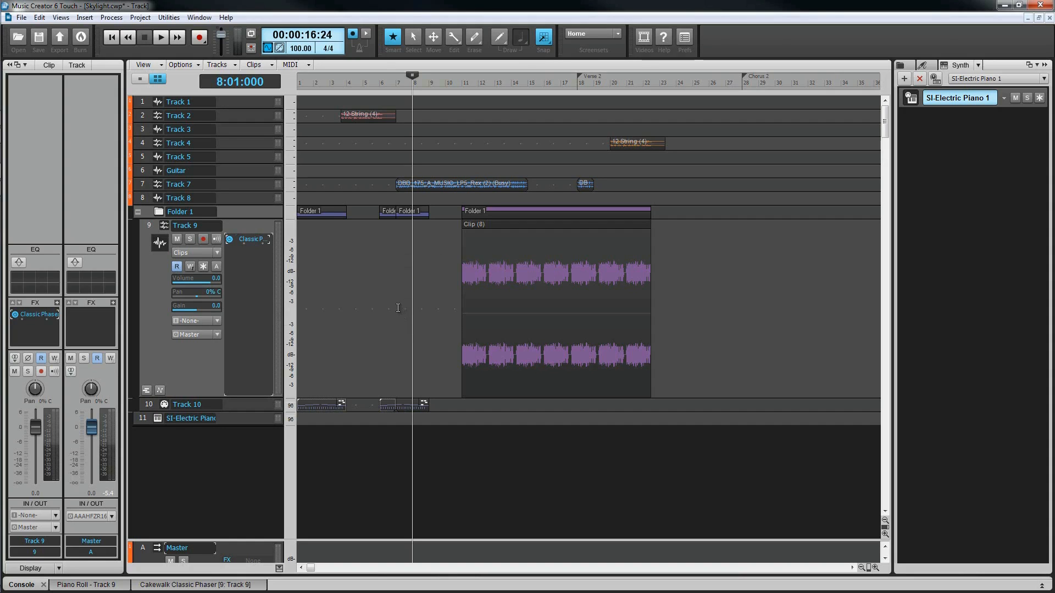
- Toggle the Inspector, the Browser and the Control Bar off and back on
key(i)
key(i)
key(b)
key(b)
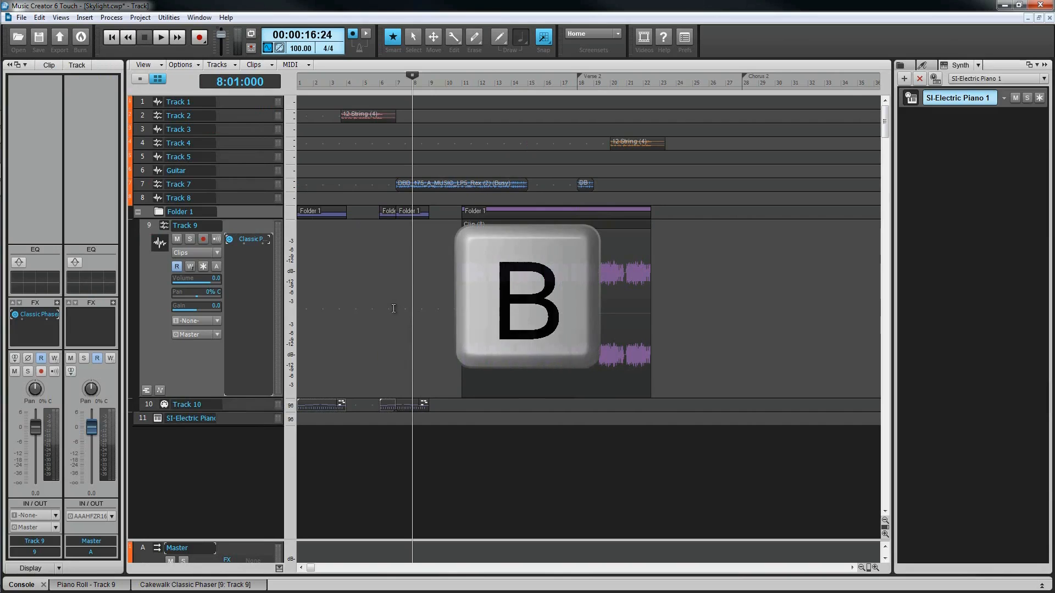
key(c)
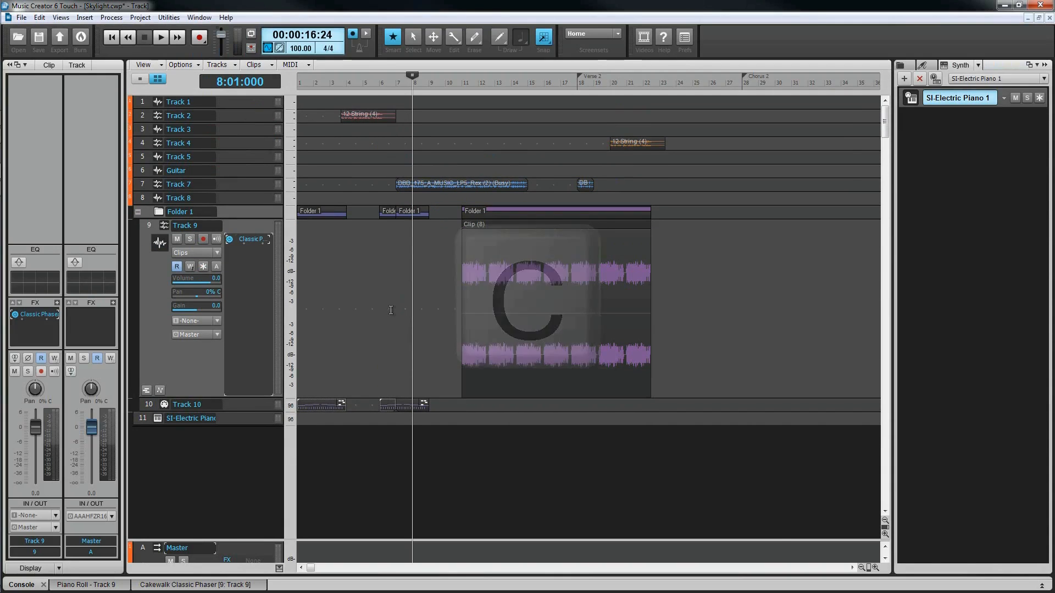
- Expand the MultiDock, maximize and restore it, and bring up the floating tool palette over the track area
key(d)
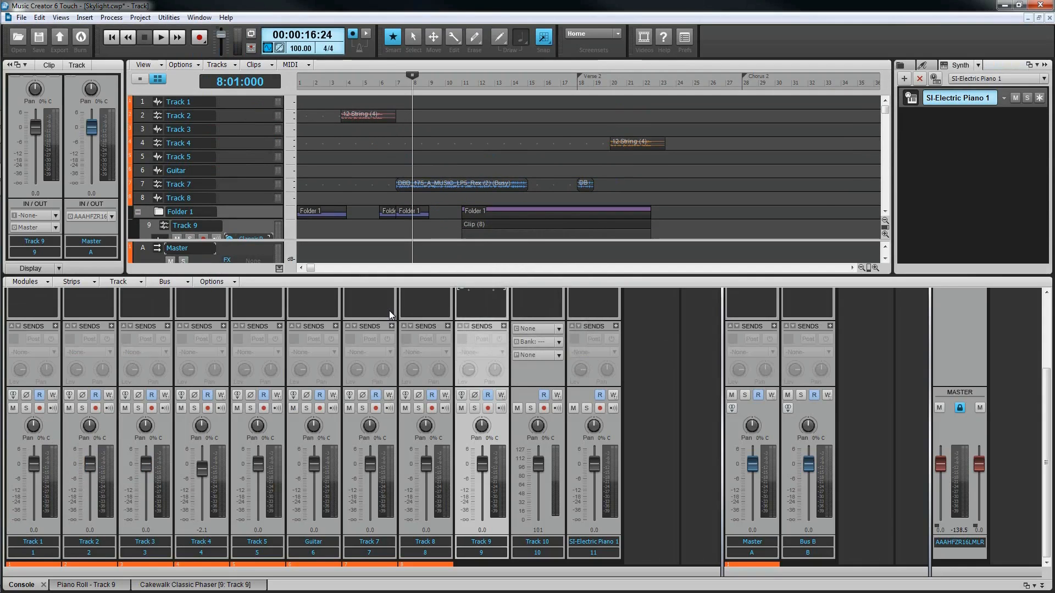
key(shift+d)
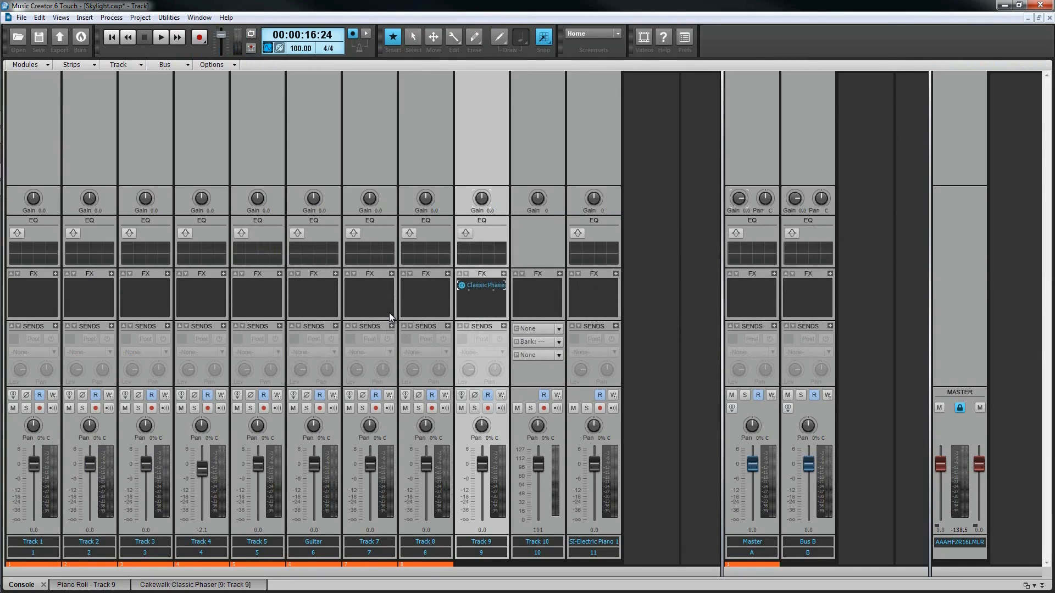
key(shift+d)
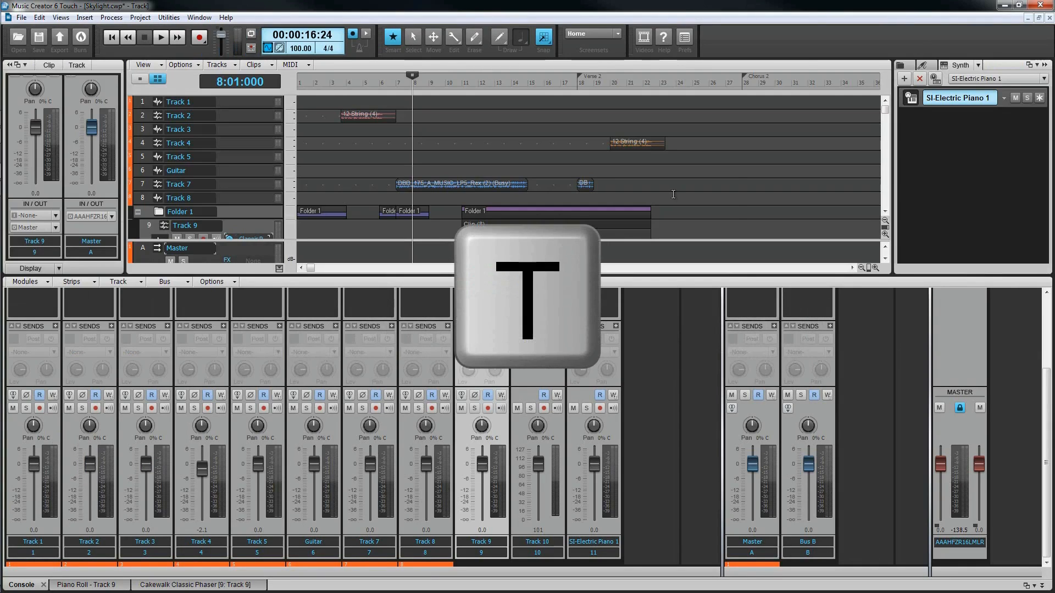
key(t)
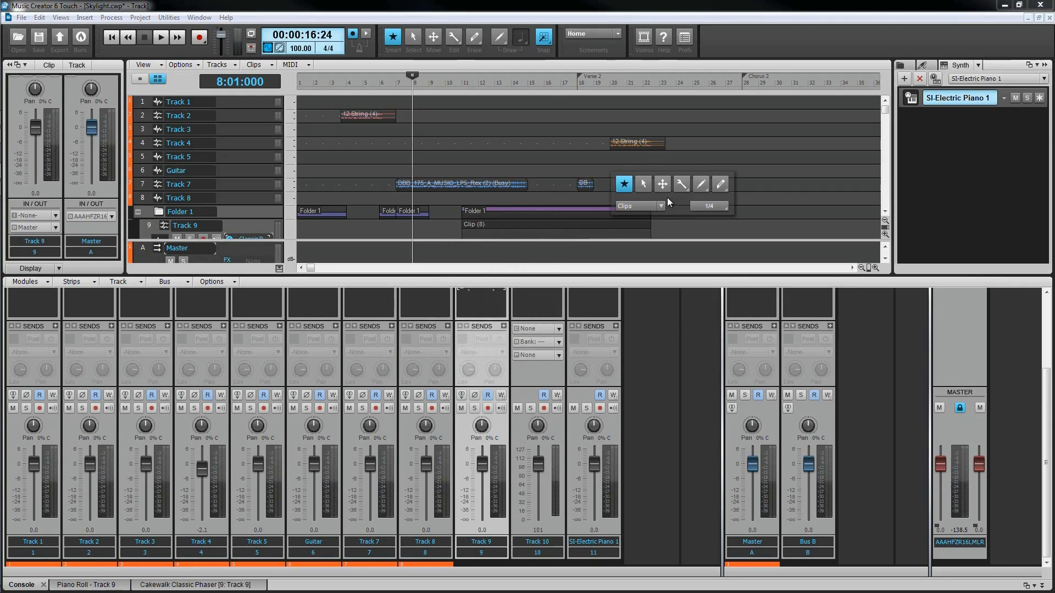